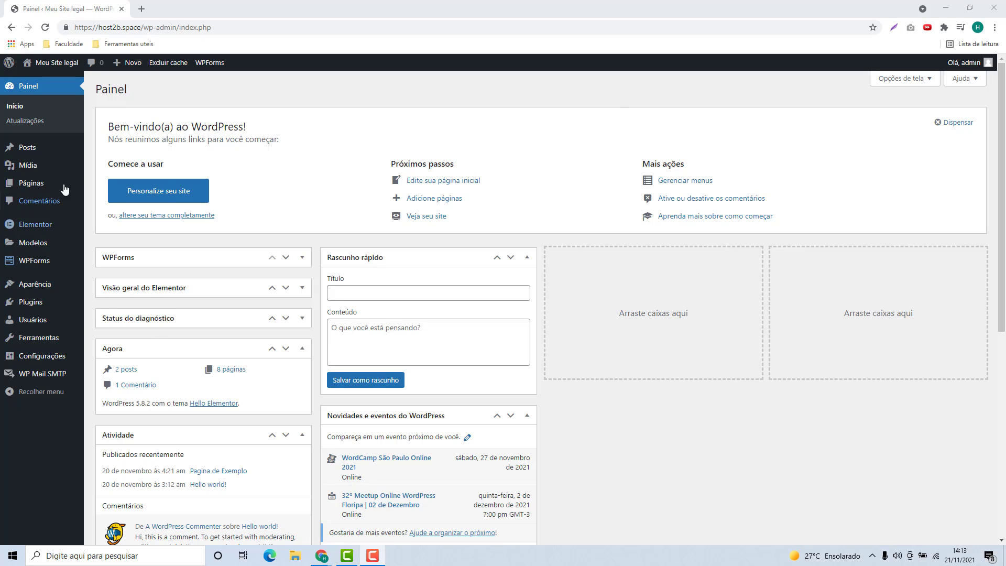
Search the WordPress plugin directory for woocommerce.
mouse_move(23, 305)
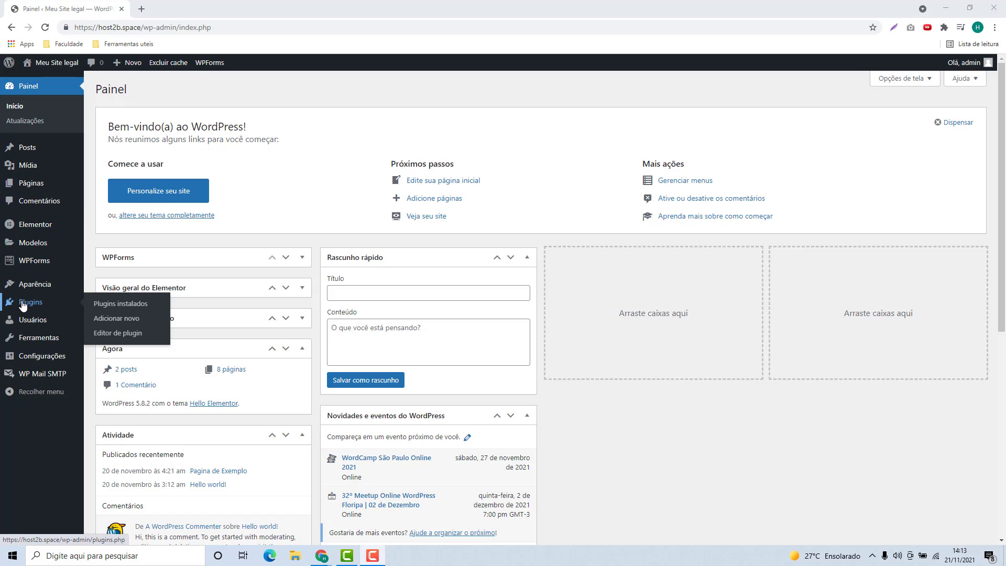
click(22, 306)
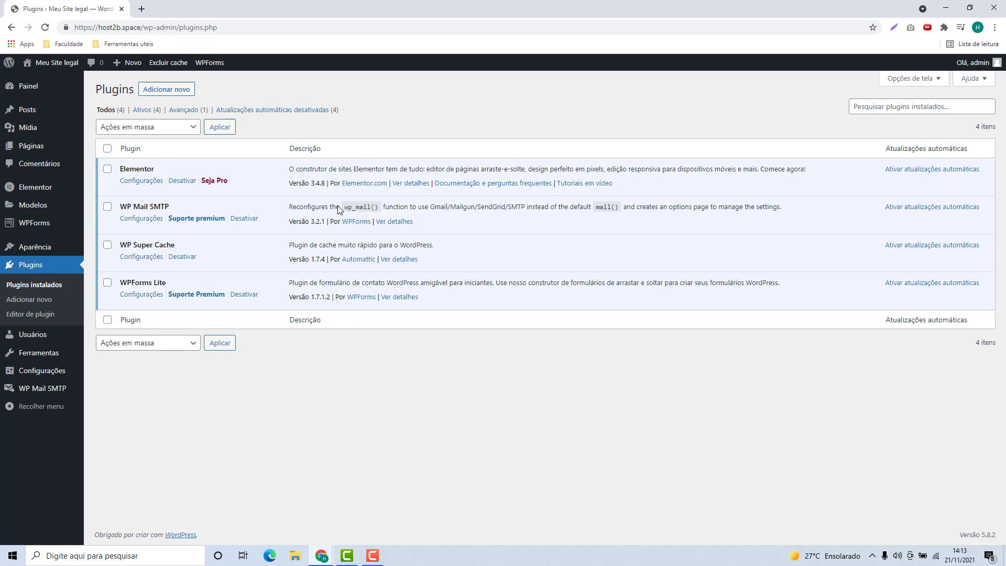
click(172, 91)
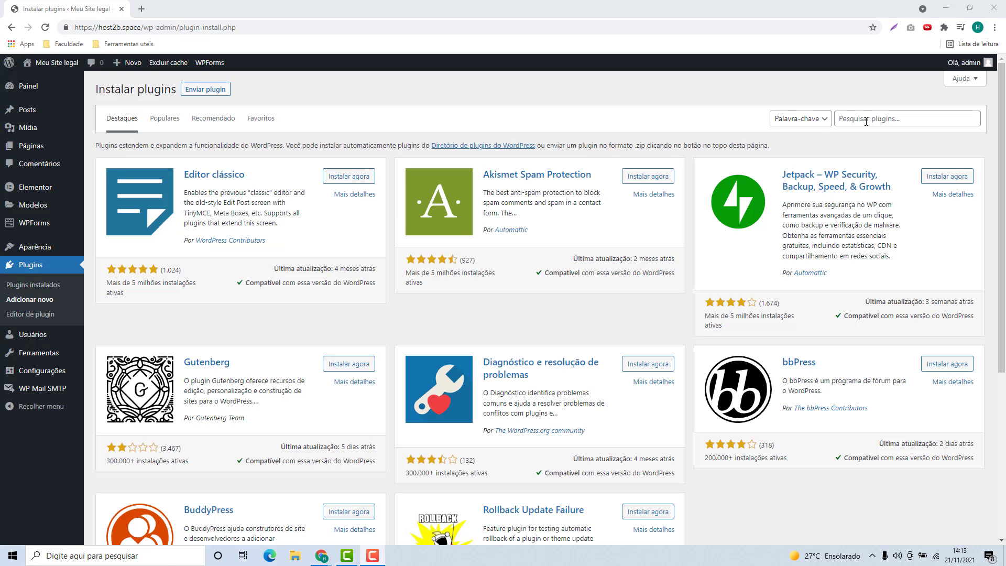
click(866, 121)
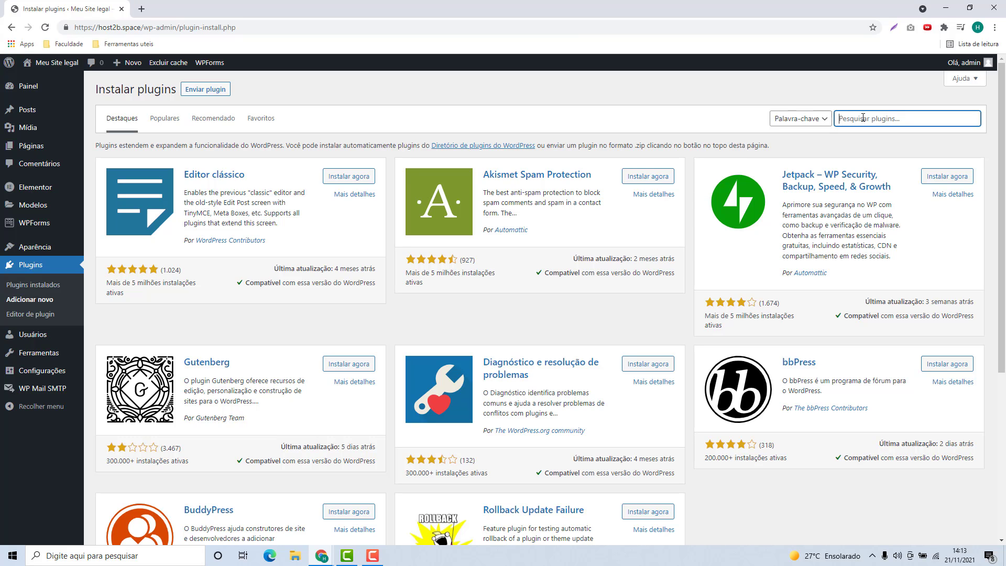
text(woocommerce)
Install and activate the WooCommerce plugin by Automattic from the search results.
scroll(380, 269, down, 3)
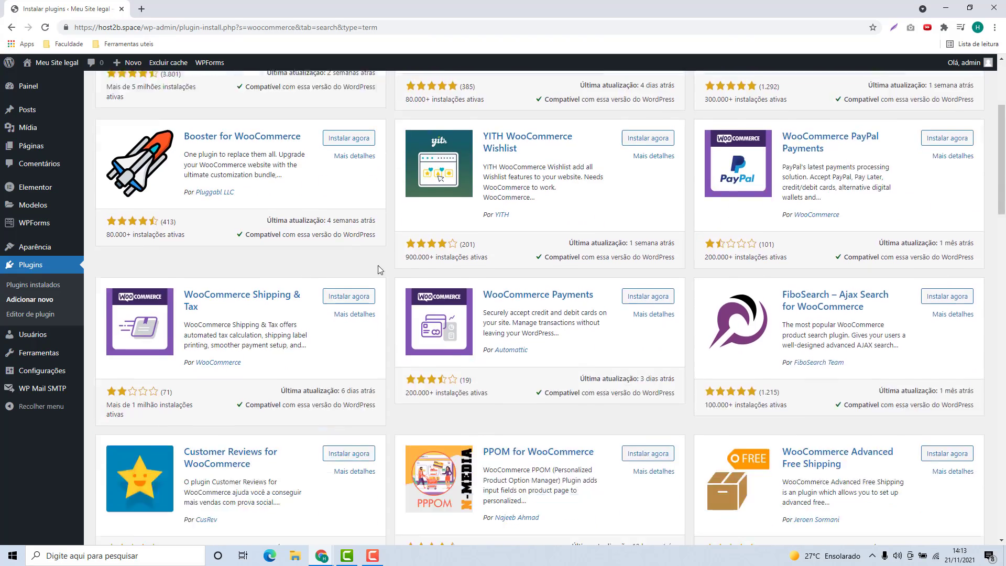
scroll(372, 278, down, 10)
scroll(576, 354, up, 5)
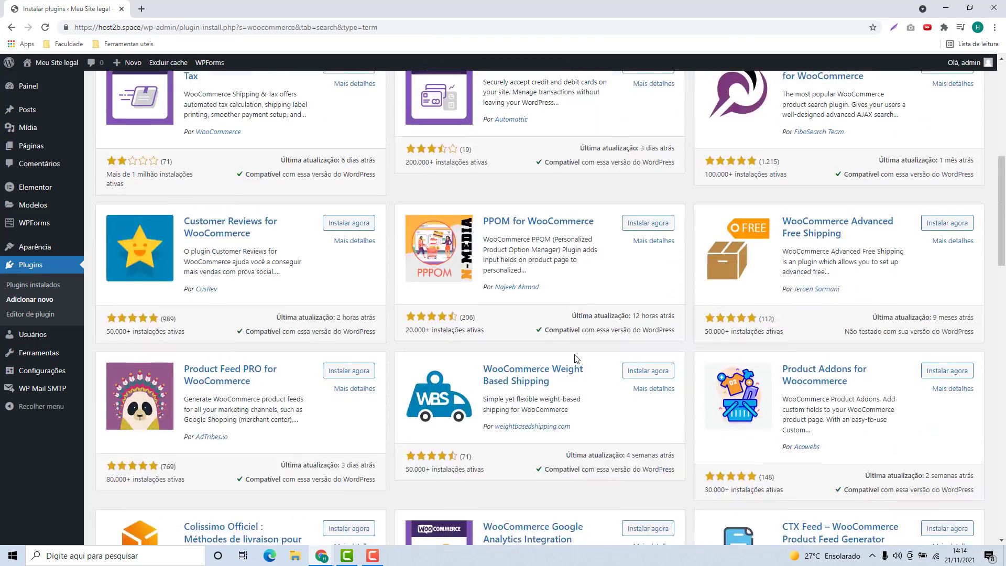
scroll(575, 359, up, 8)
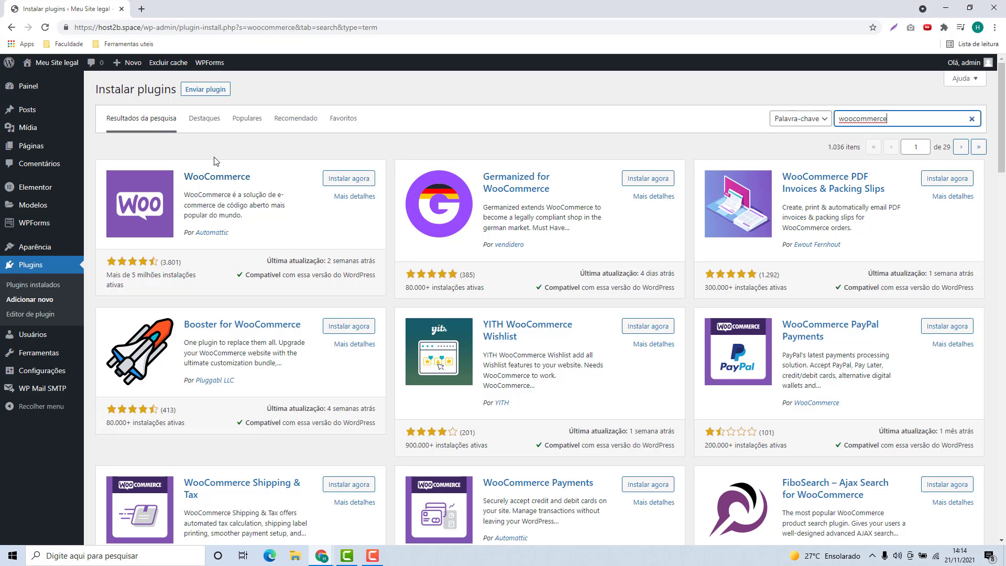
click(346, 183)
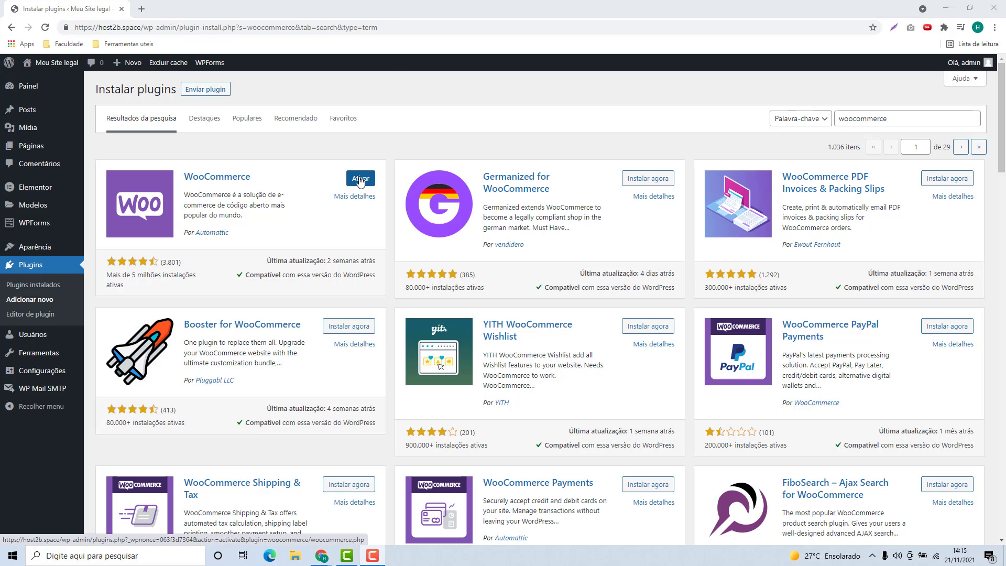
click(361, 180)
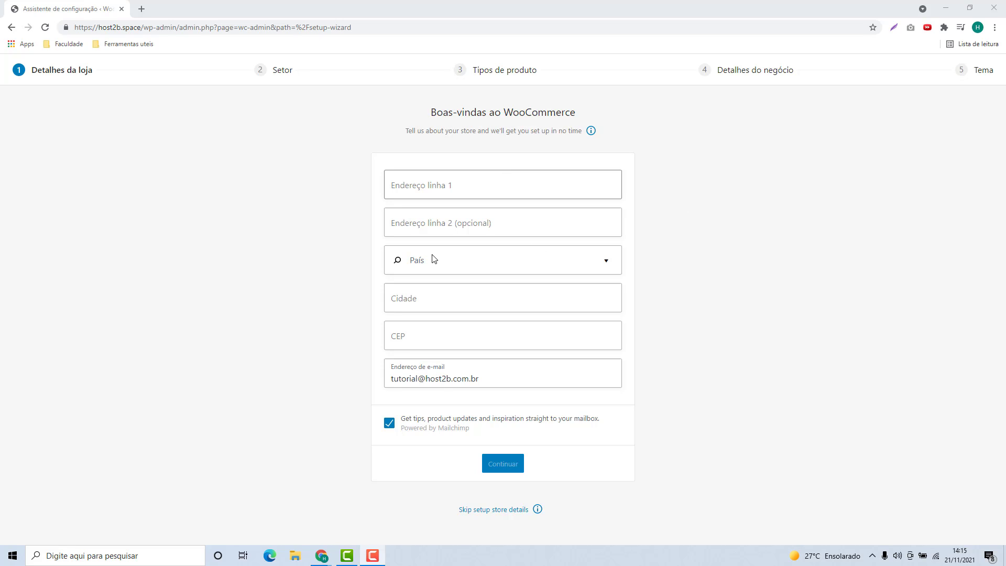
Enter the store's street address in the first address line and set its country and state to Brasil — São Paulo.
click(467, 189)
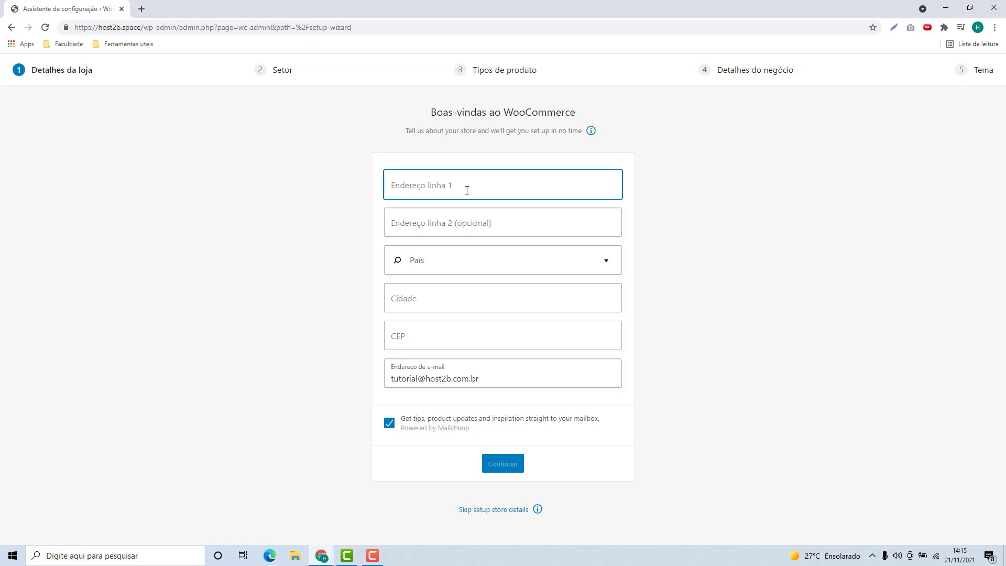
text(Avenida Sã)
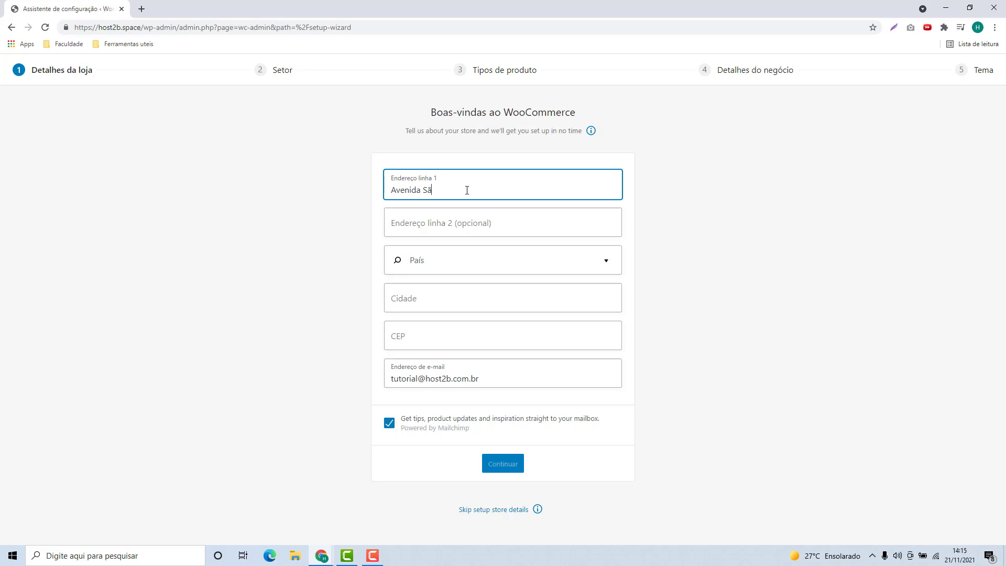
text(o Paulo)
click(471, 259)
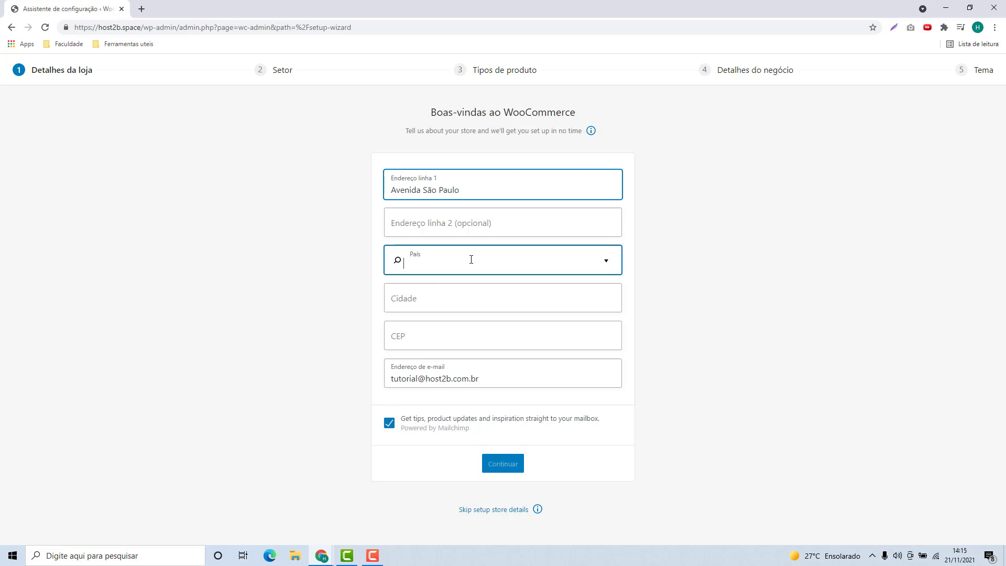
text(Brasil)
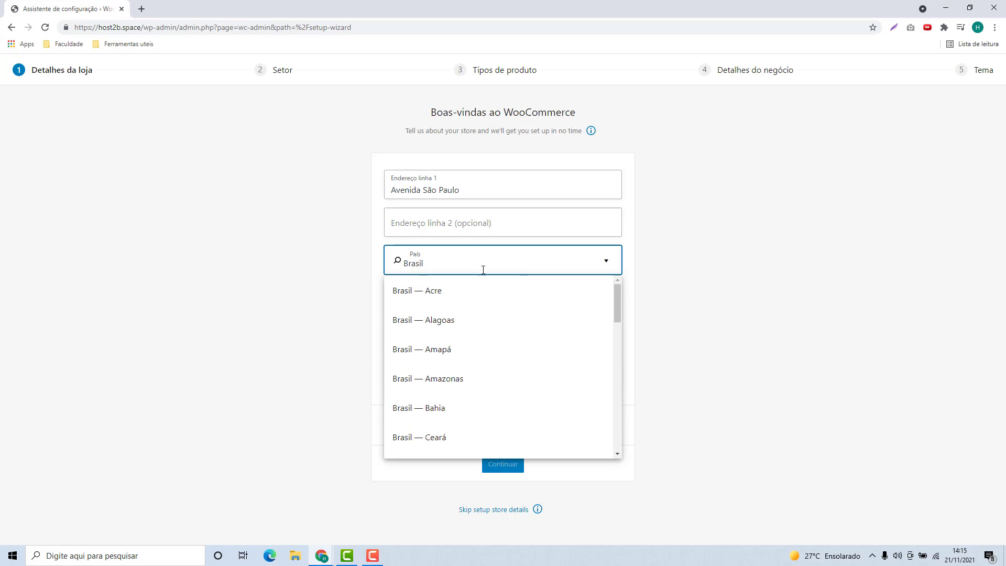
scroll(478, 320, down, 10)
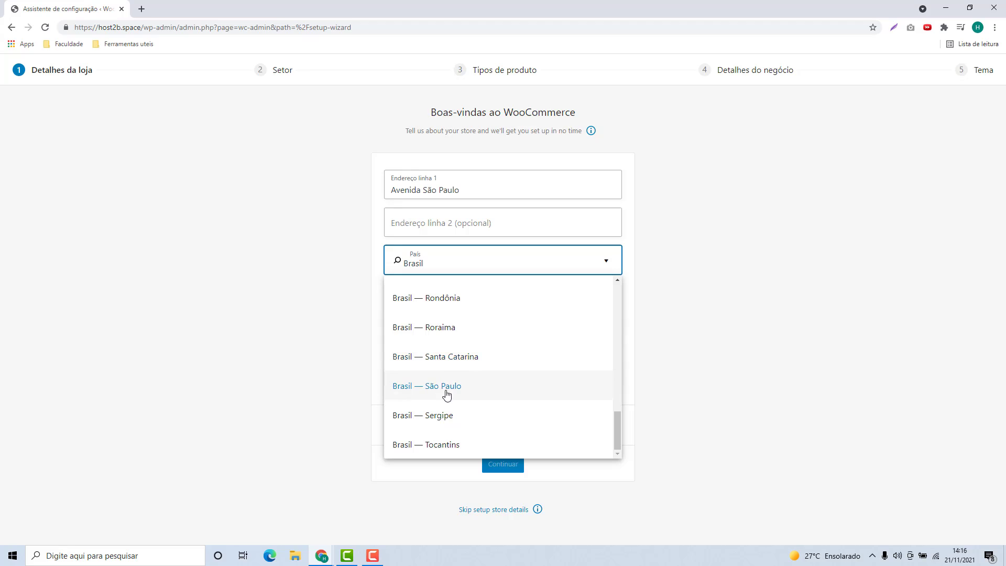
click(446, 395)
Enter the store's city and postal code (CEP) in the store details.
click(445, 299)
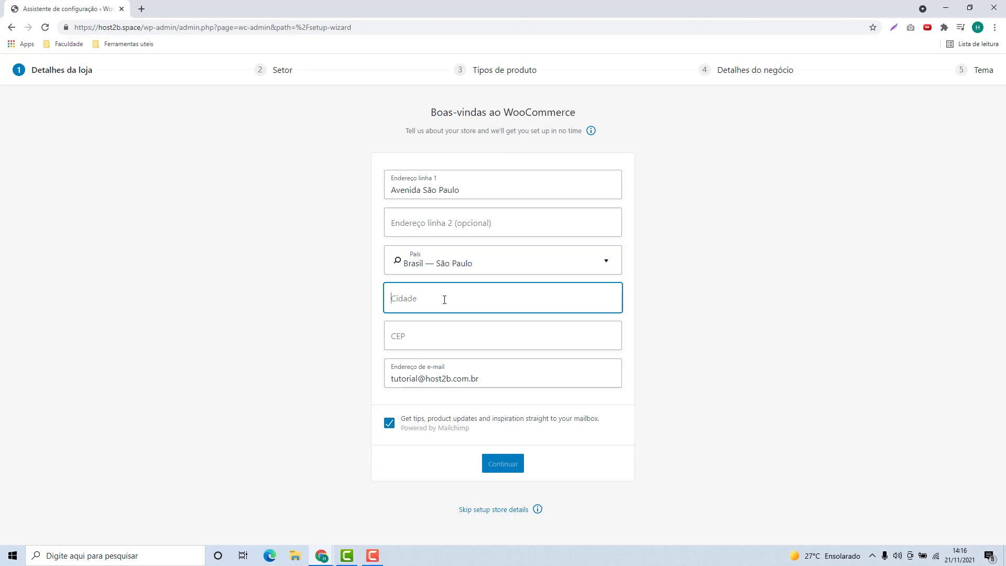
text(São Paulo)
click(437, 335)
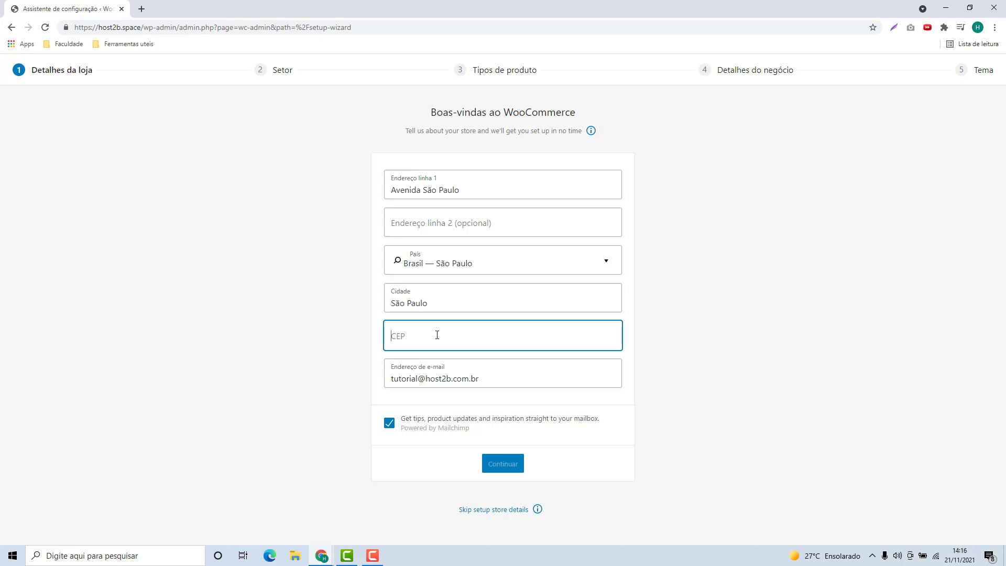
text(18013000)
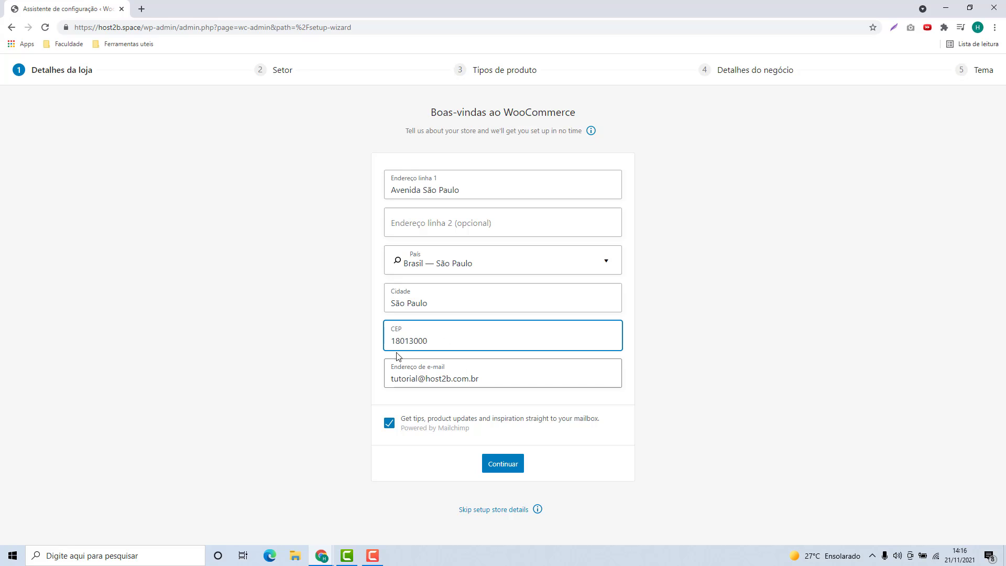
click(424, 373)
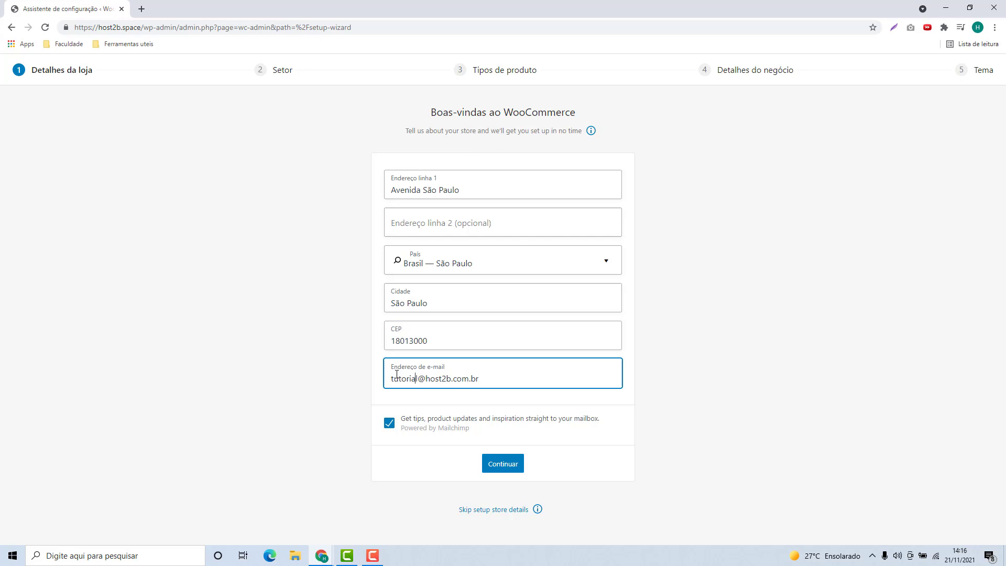
drag(401, 374, 545, 382)
click(383, 382)
click(545, 382)
Submit the store details without subscribing to the Mailchimp tips and updates, and decline usage tracking.
click(390, 425)
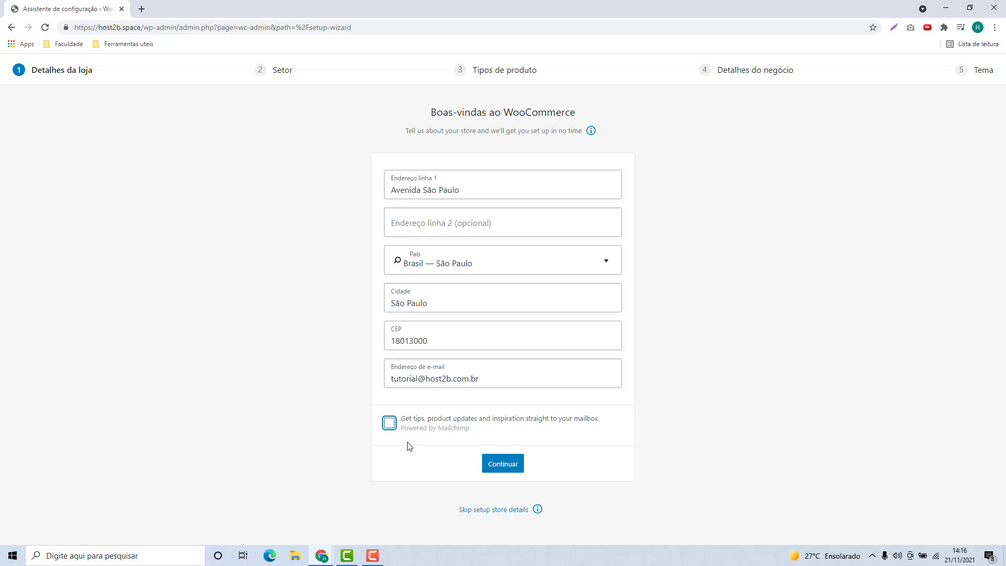
click(416, 453)
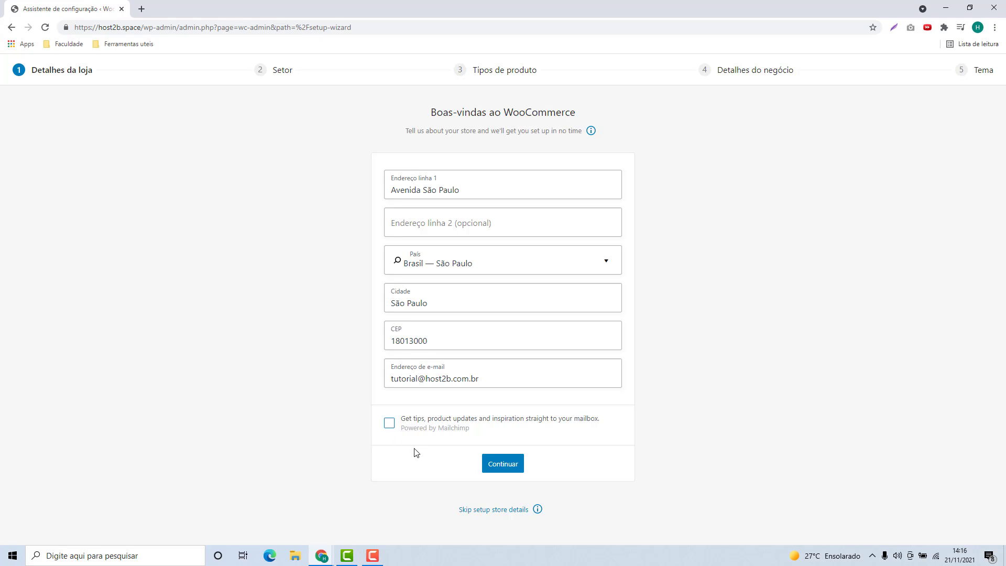
click(509, 468)
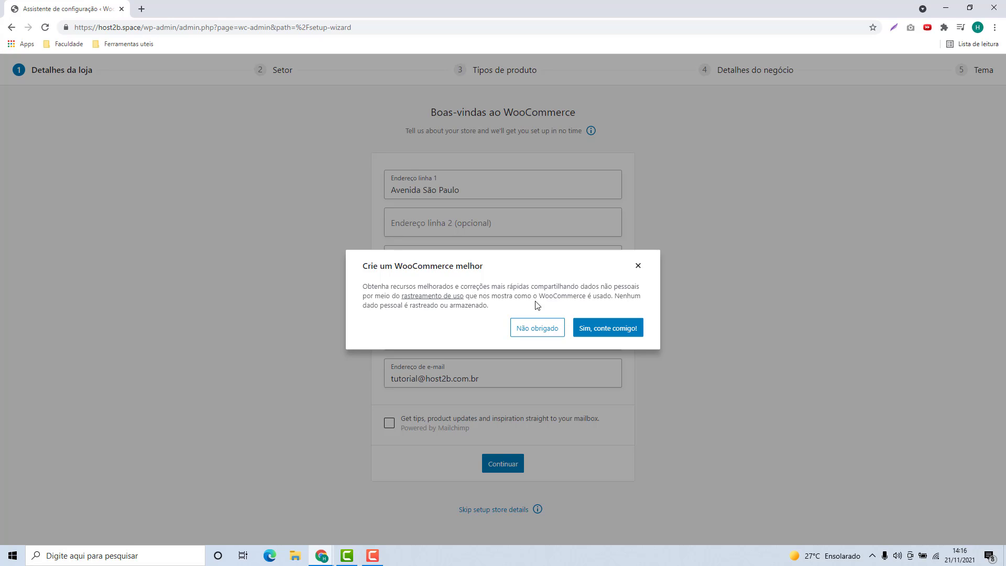
click(528, 330)
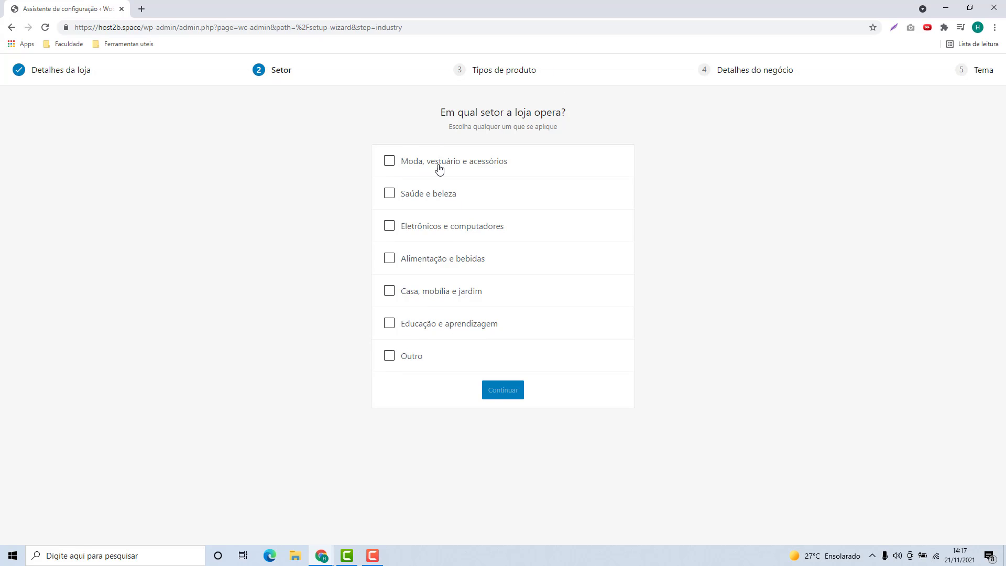
click(390, 358)
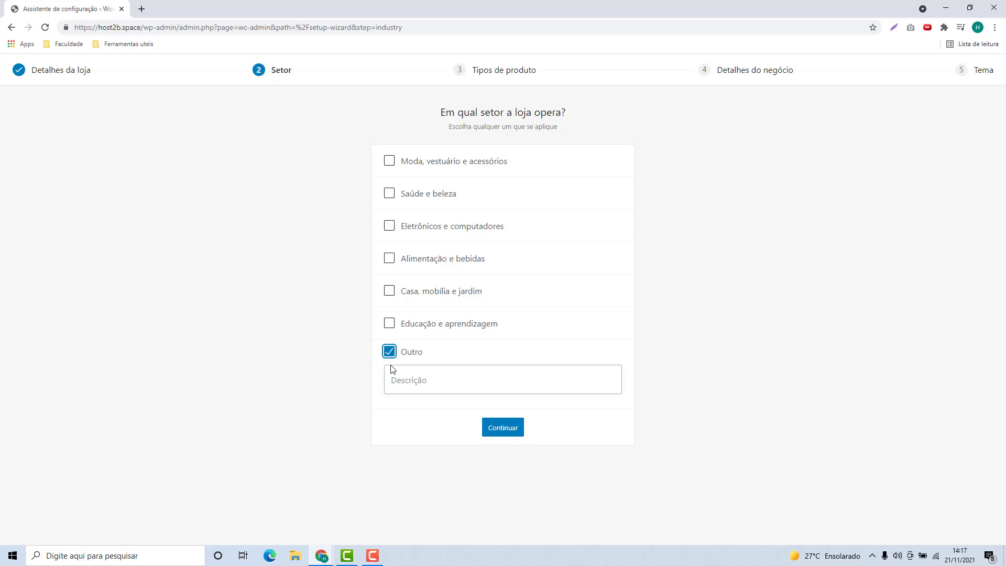
click(392, 369)
click(389, 352)
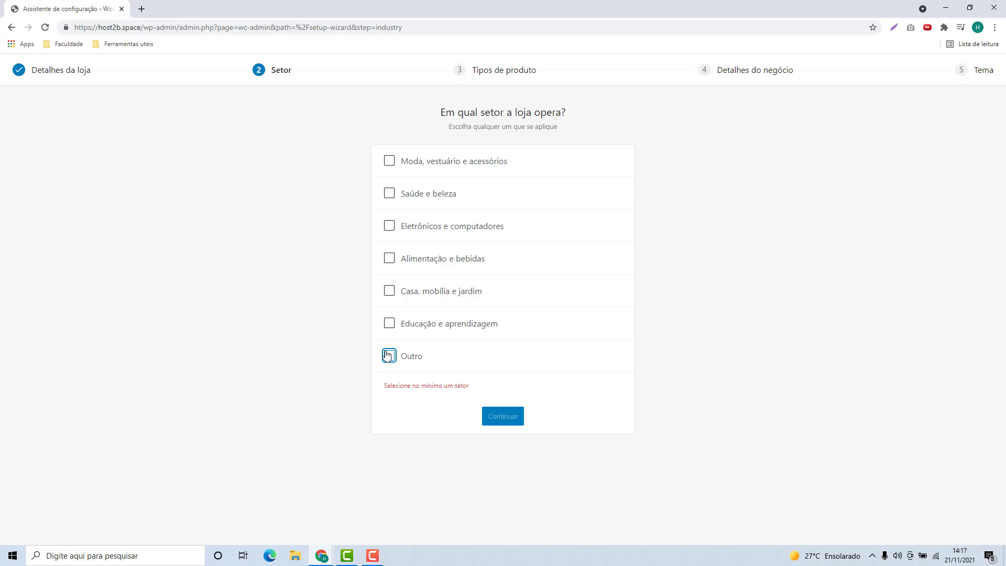
Choose only Eletrônicos e computadores as the store's sector and continue to the product types.
click(389, 226)
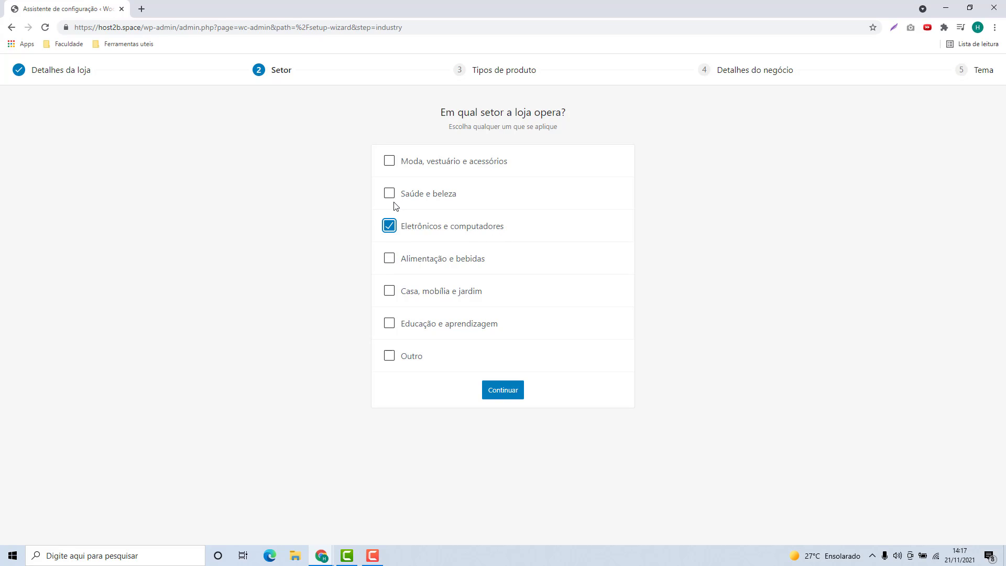
click(389, 161)
click(390, 162)
click(496, 394)
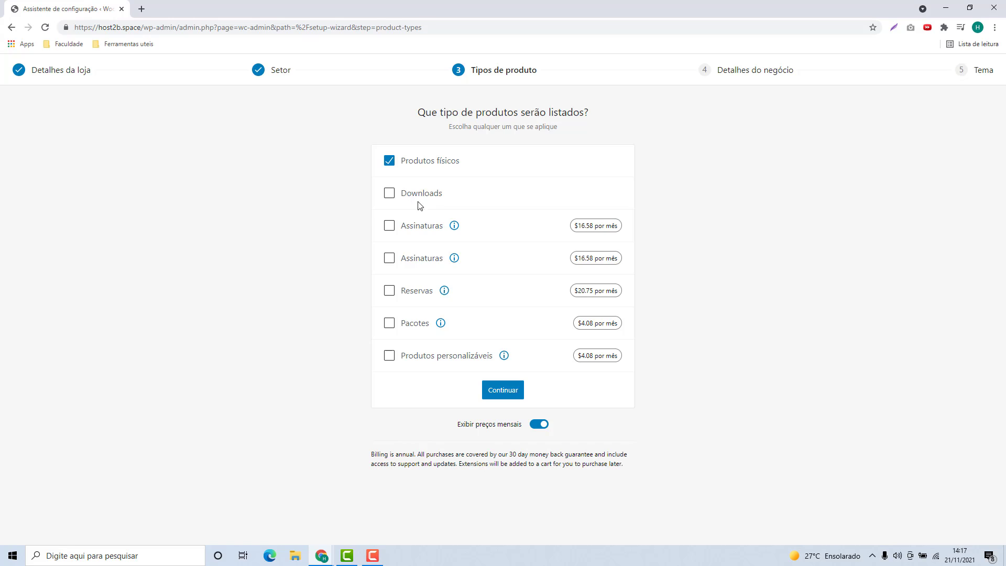
Keep only Produtos físicos as the product type, without Downloads, and continue to the business details.
click(389, 193)
click(388, 197)
click(341, 173)
click(505, 393)
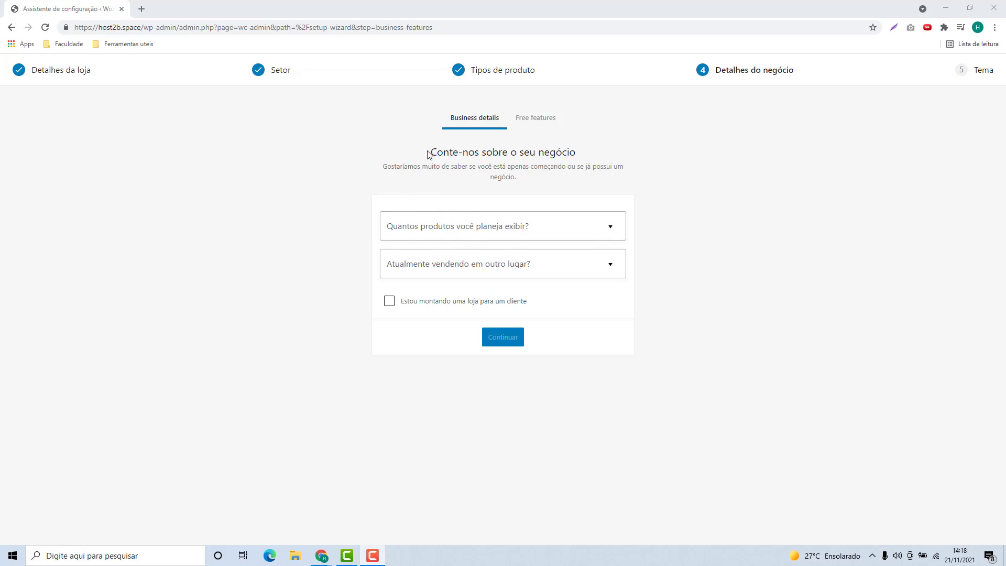
Set the planned product count to "Eu ainda não tenho nenhum produto." and answer "Não" to currently selling elsewhere.
drag(429, 154, 513, 153)
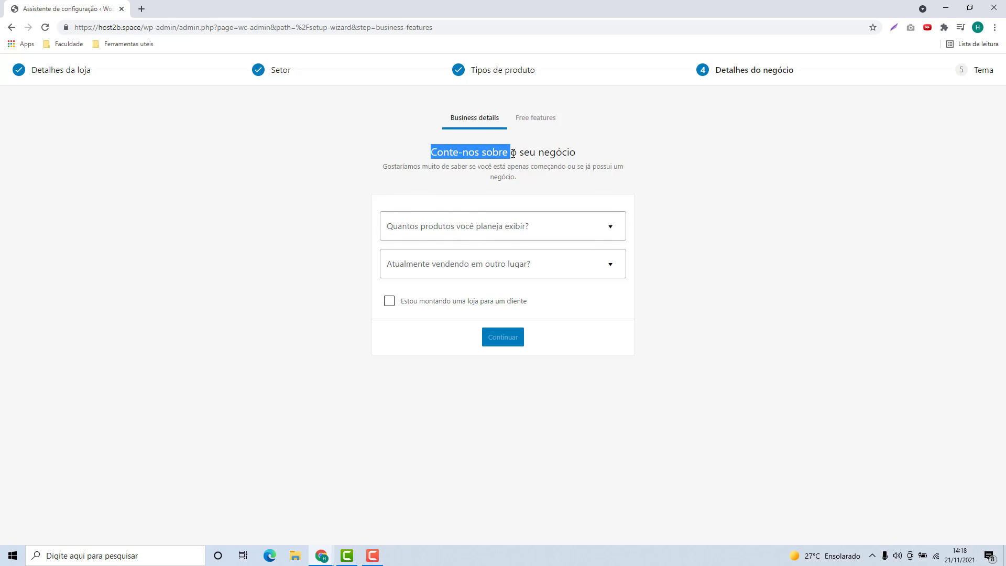
click(396, 209)
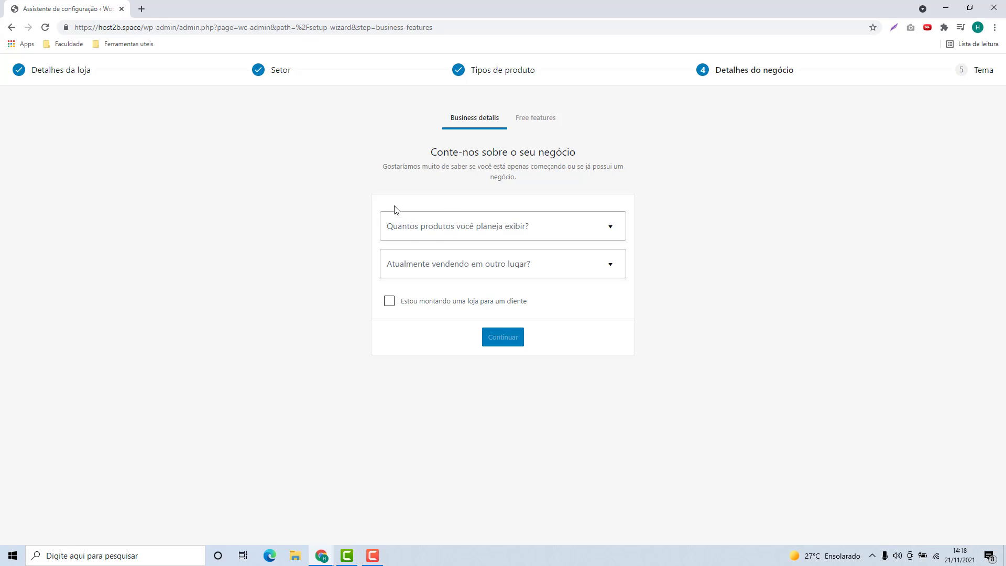
click(486, 230)
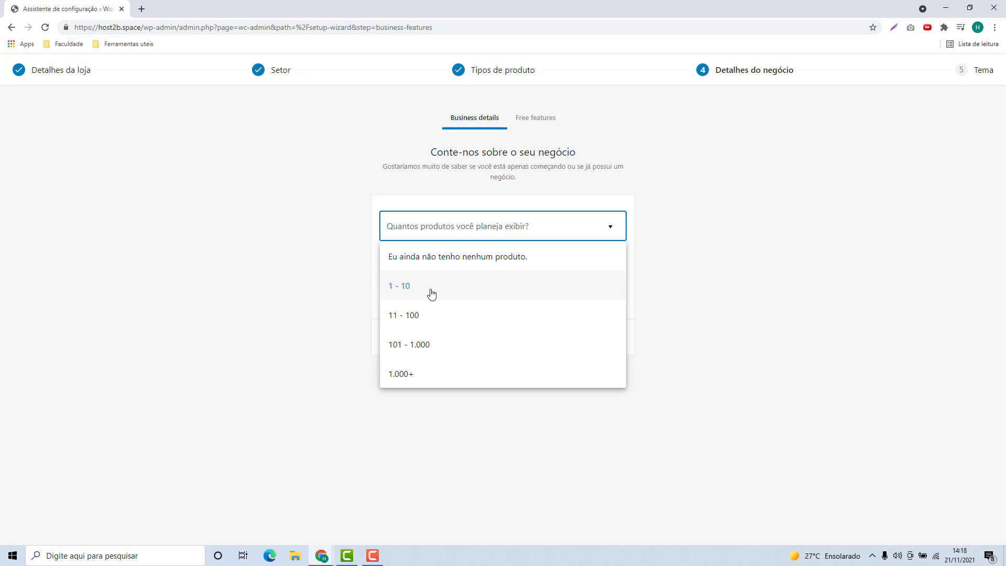
click(425, 261)
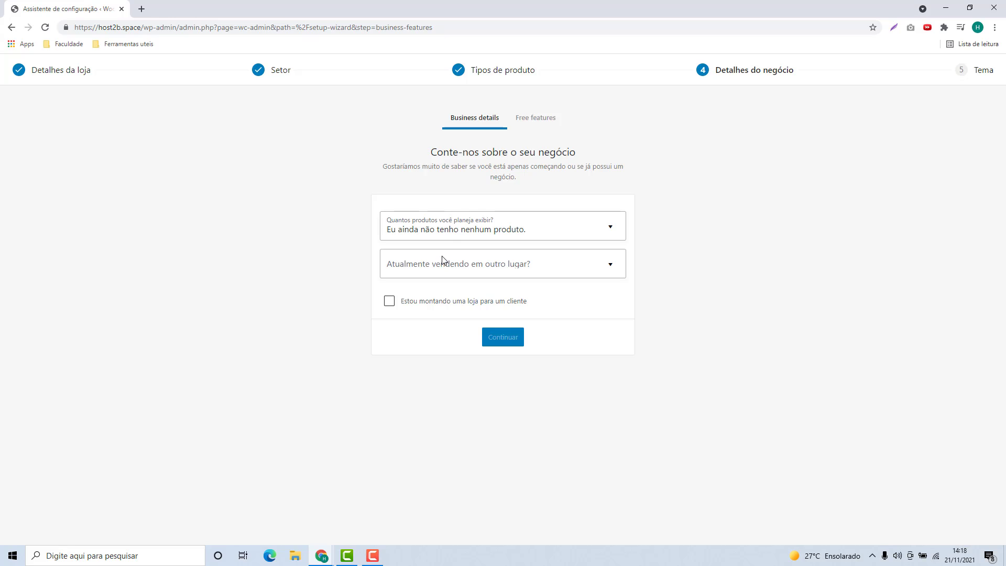
click(448, 236)
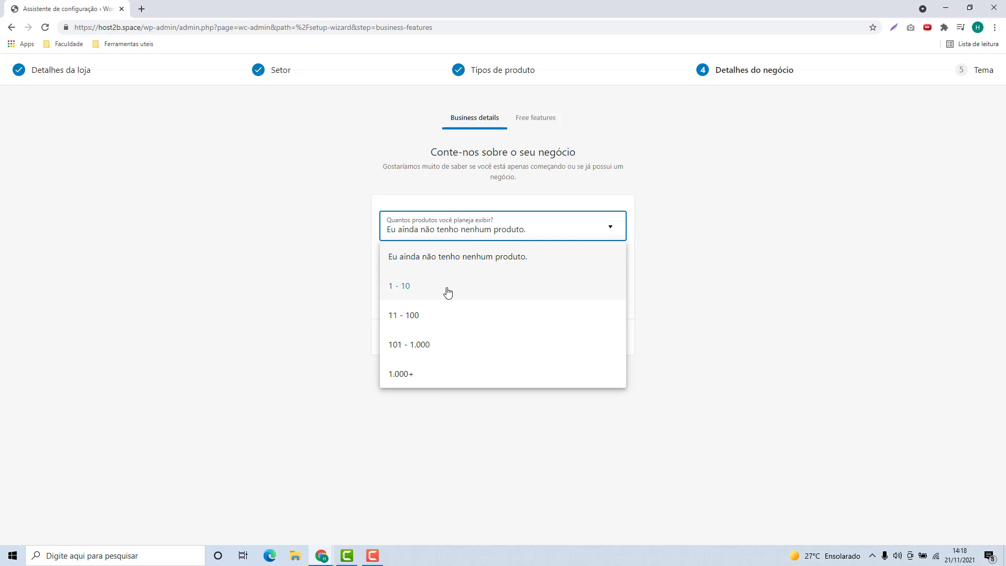
click(316, 285)
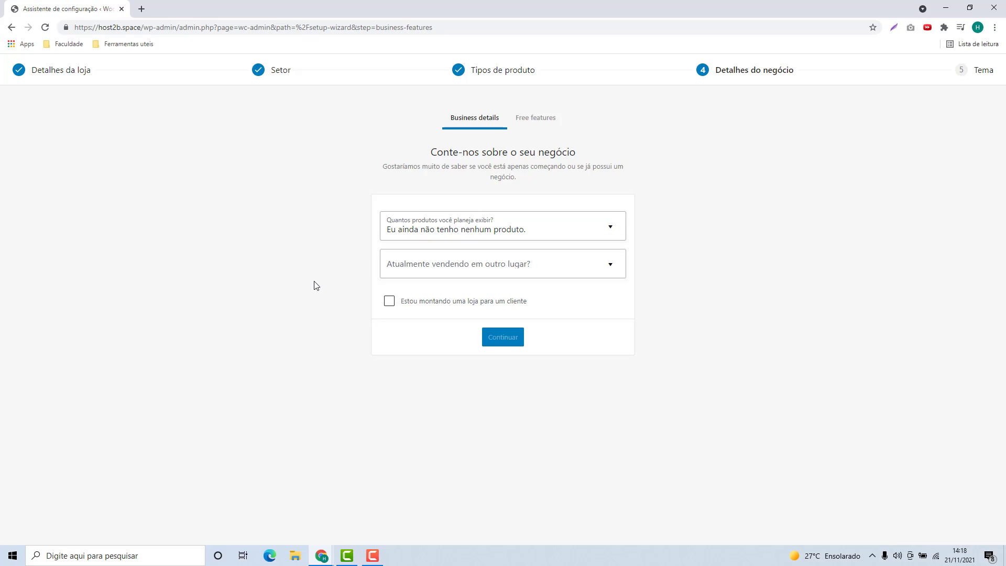
click(408, 270)
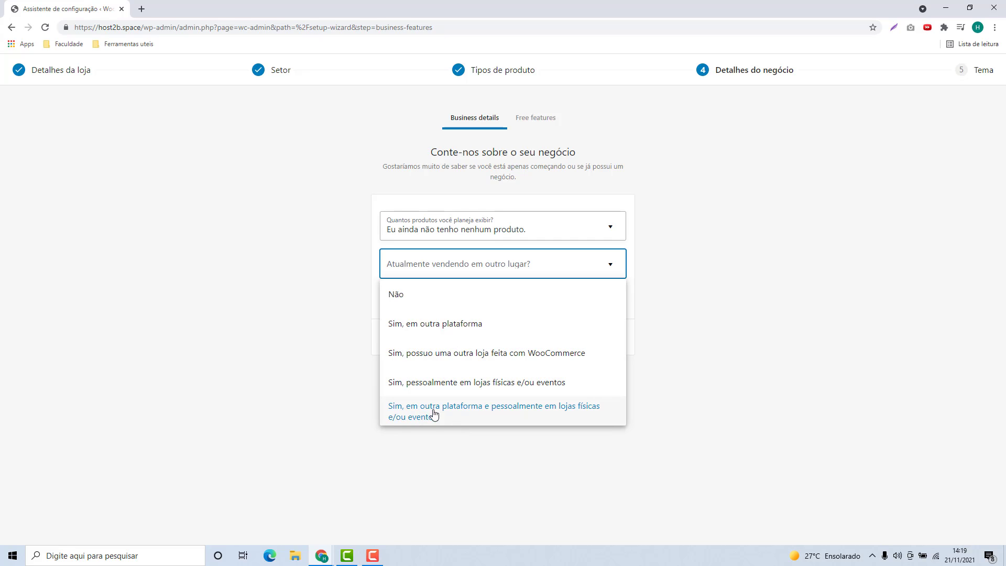
click(412, 304)
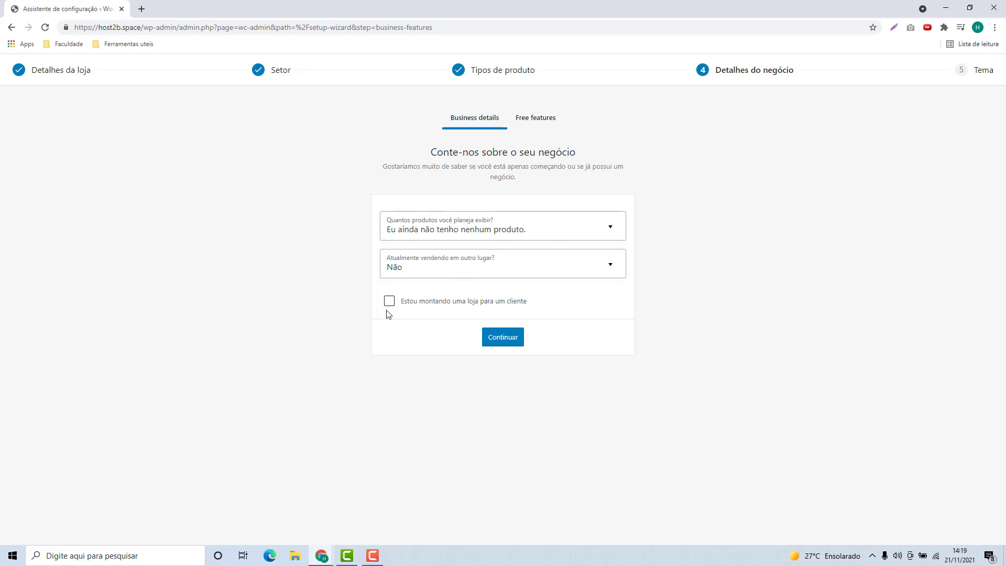
Leave "Estou montando uma loja para um cliente" unselected and continue to the free features.
click(419, 302)
click(390, 303)
click(500, 341)
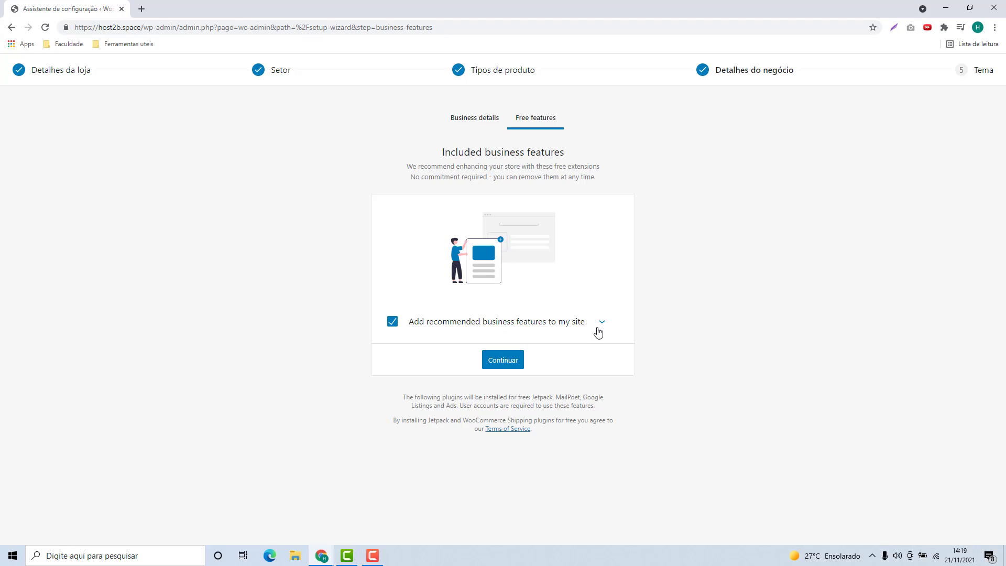
Review the extensions included in the recommended business features, decline adding them to the site, and continue to the theme choice.
click(601, 322)
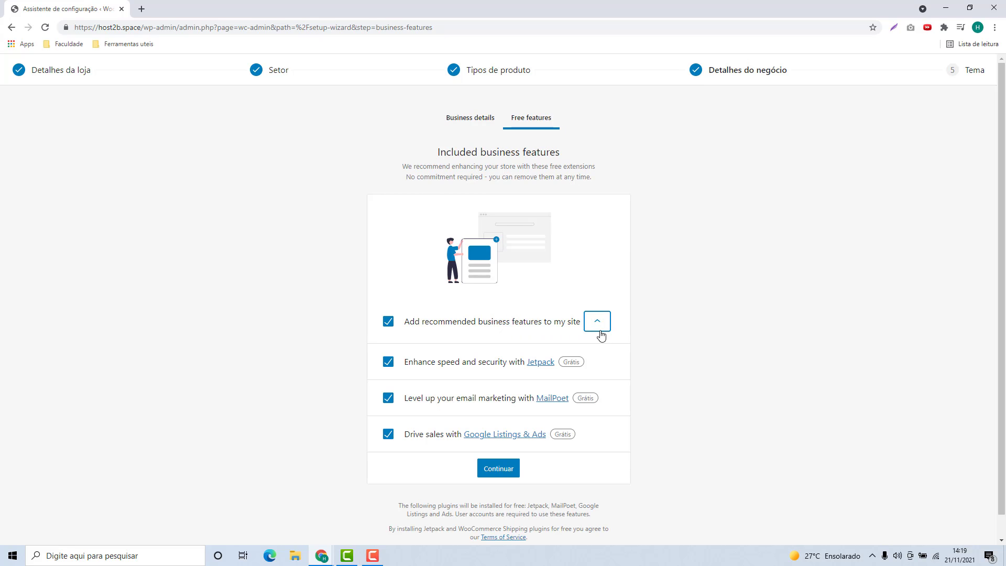
scroll(585, 331, down, 1)
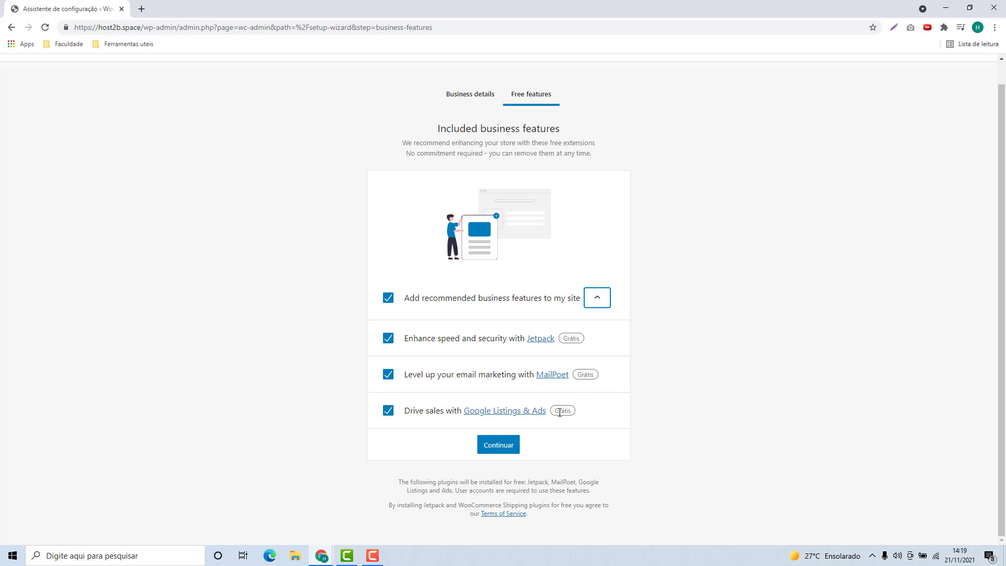
click(598, 297)
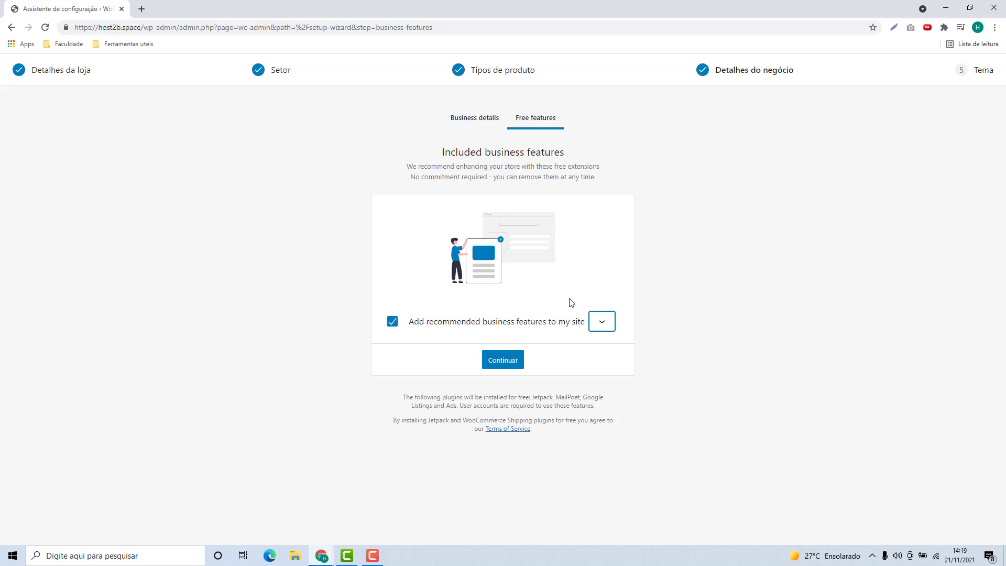
click(392, 325)
click(392, 325)
click(402, 320)
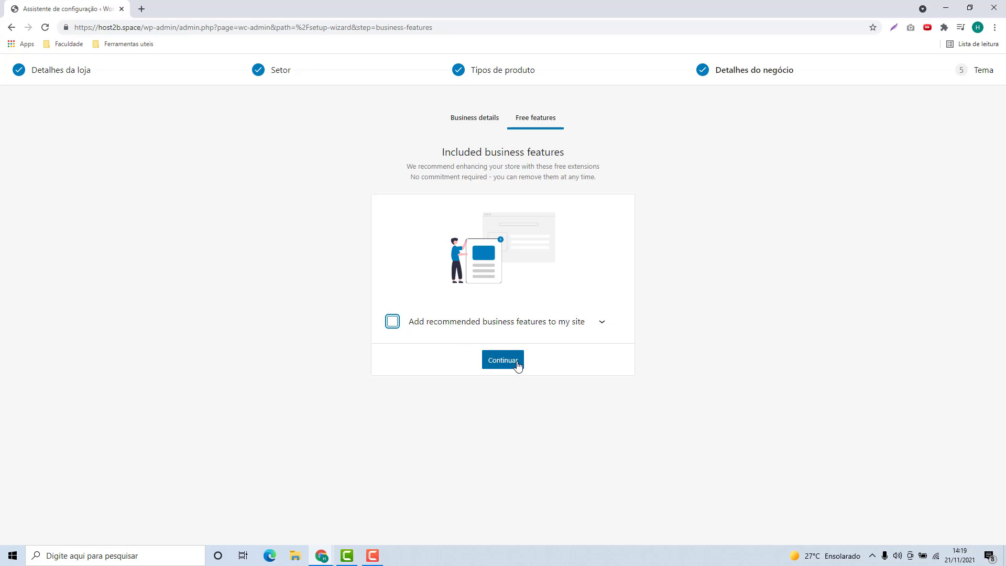
click(514, 363)
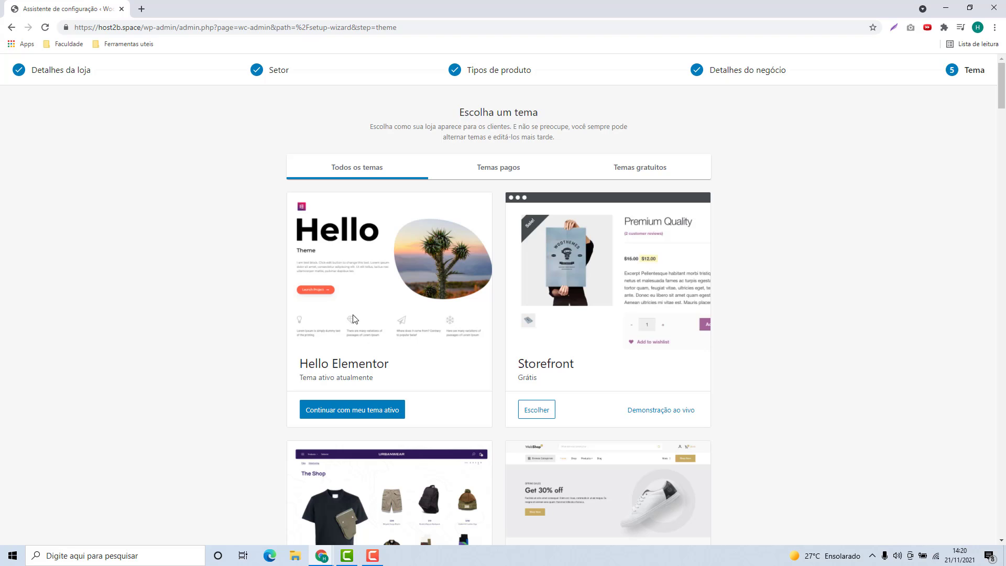
Examine the store themes on offer across the full, paid and free theme lists.
scroll(382, 311, down, 4)
scroll(382, 312, down, 19)
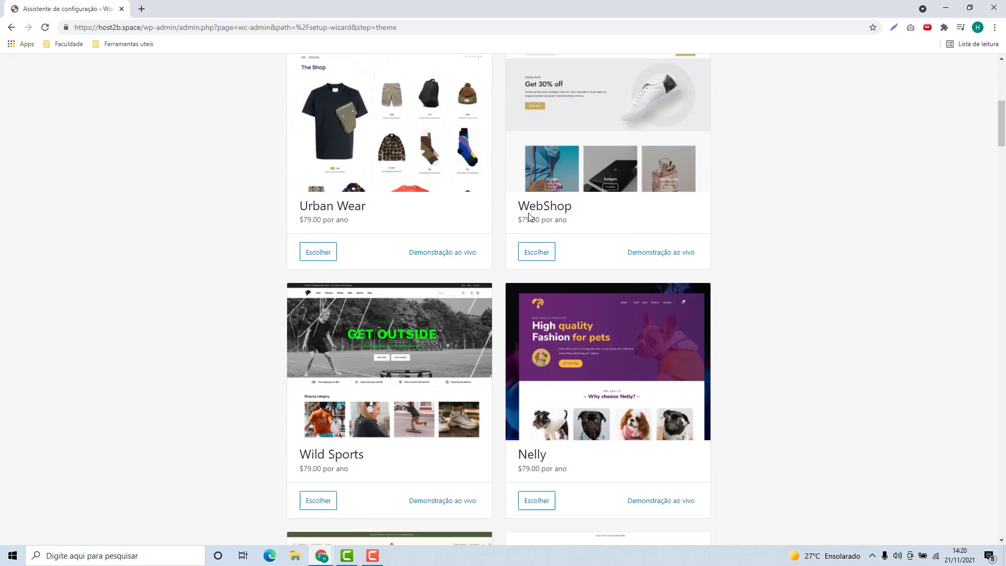
scroll(405, 266, down, 20)
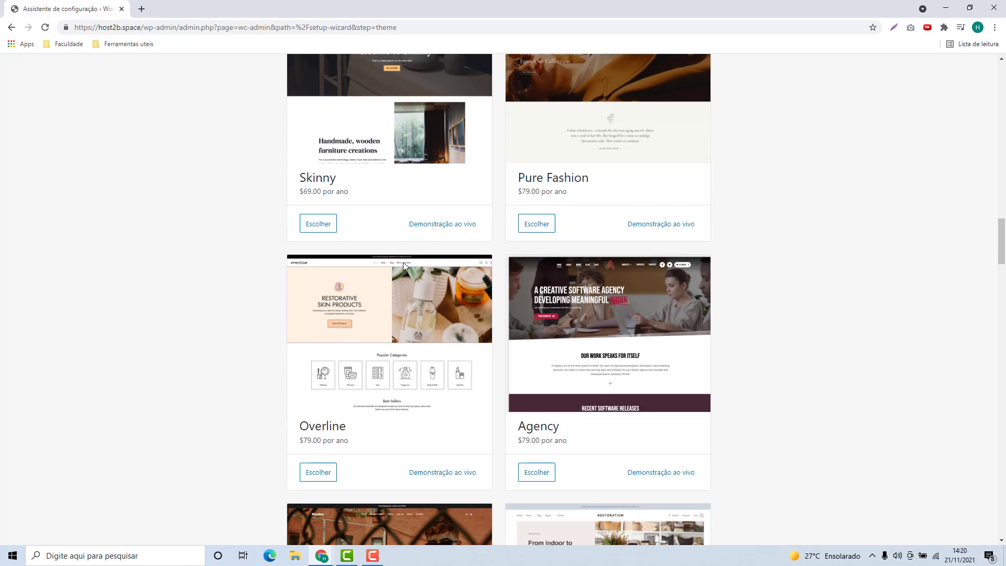
scroll(544, 317, down, 20)
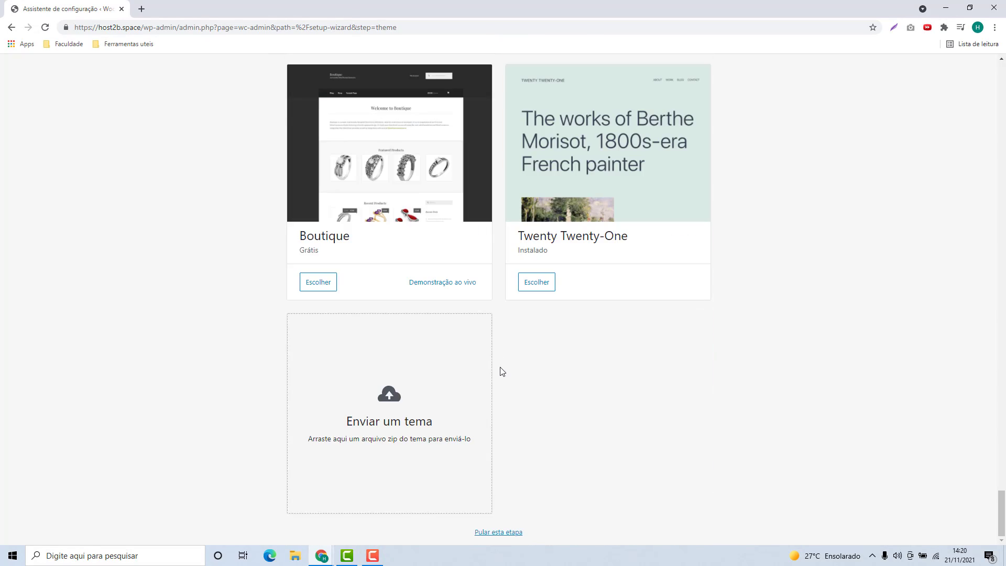
scroll(502, 371, up, 20)
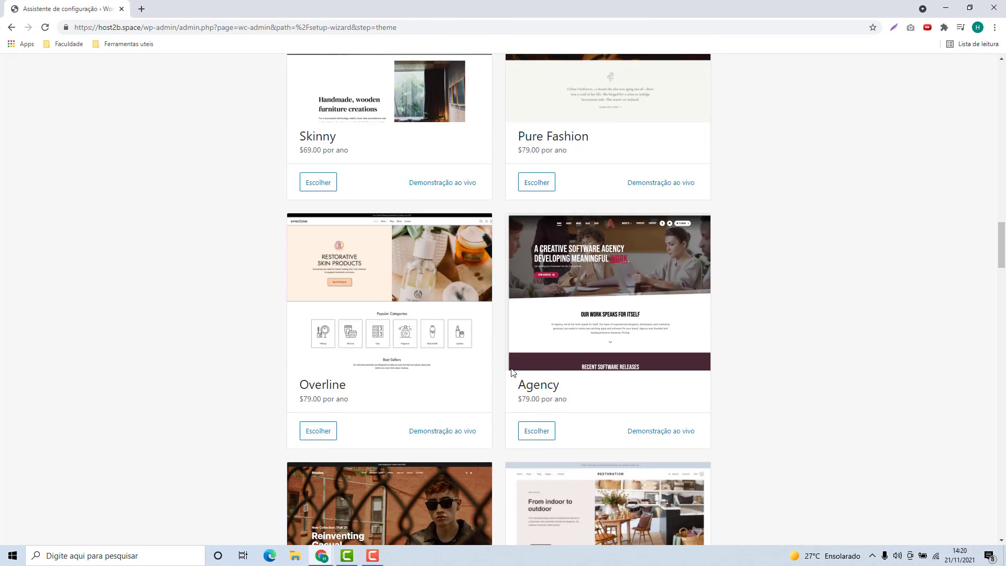
scroll(513, 372, up, 20)
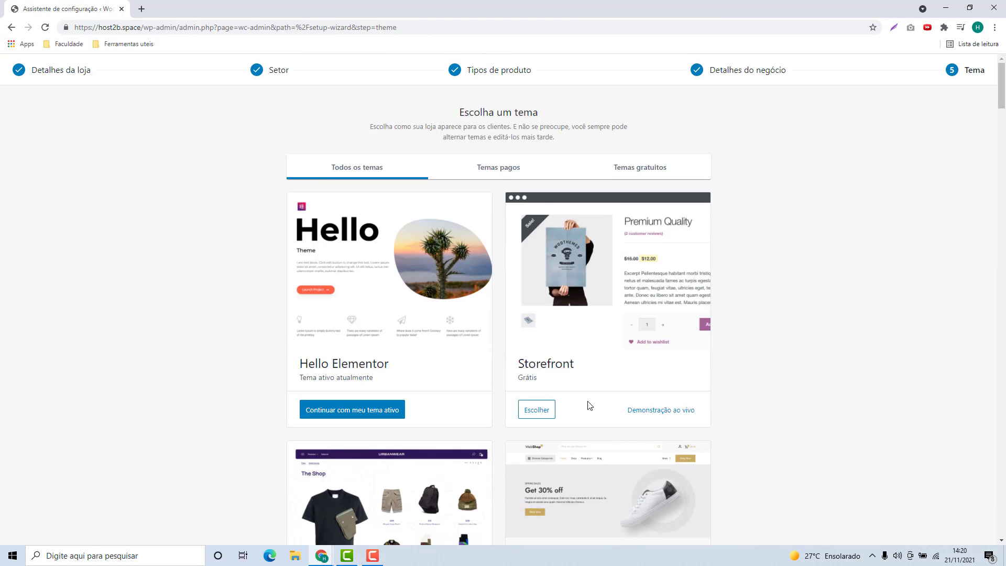
click(486, 168)
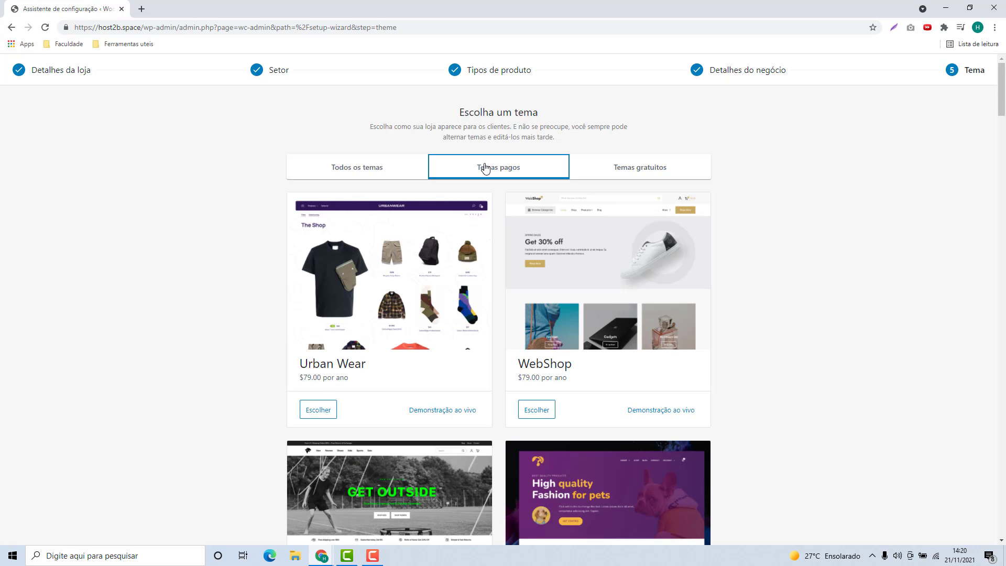
scroll(568, 325, down, 6)
scroll(599, 214, up, 6)
click(629, 165)
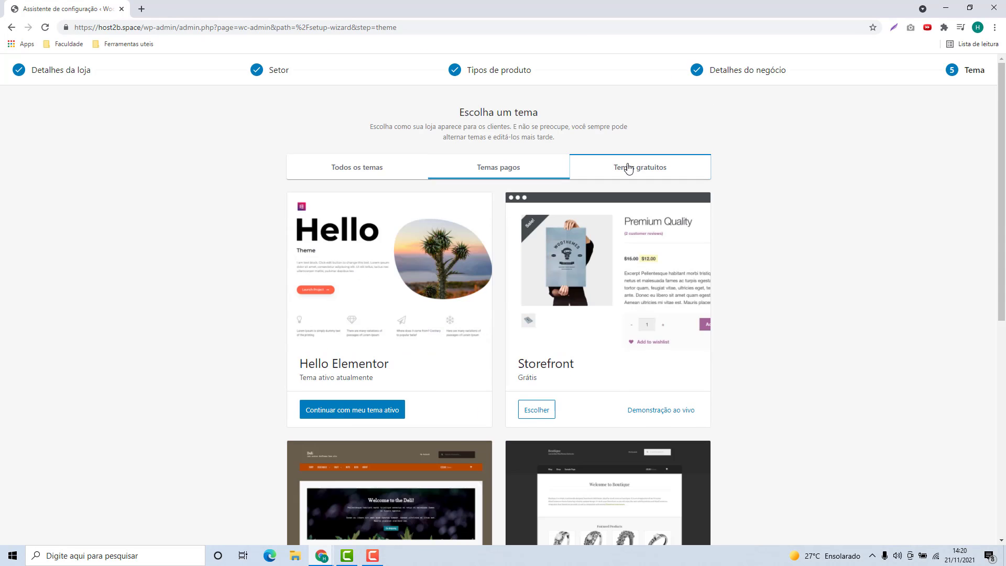
scroll(498, 388, down, 10)
scroll(548, 408, up, 10)
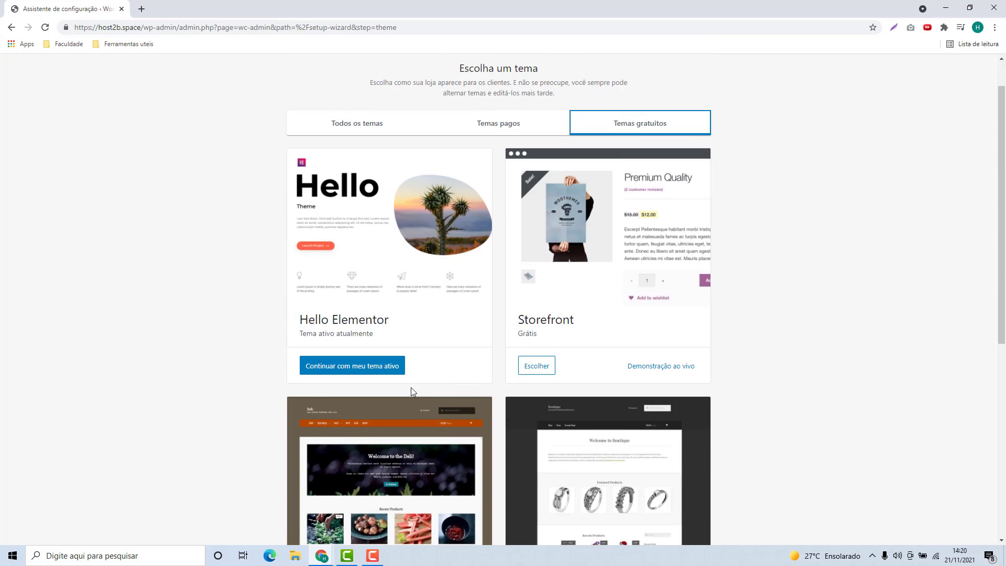
Keep the active Hello Elementor theme for the store and go through the WooCommerce welcome tour to its end.
click(365, 177)
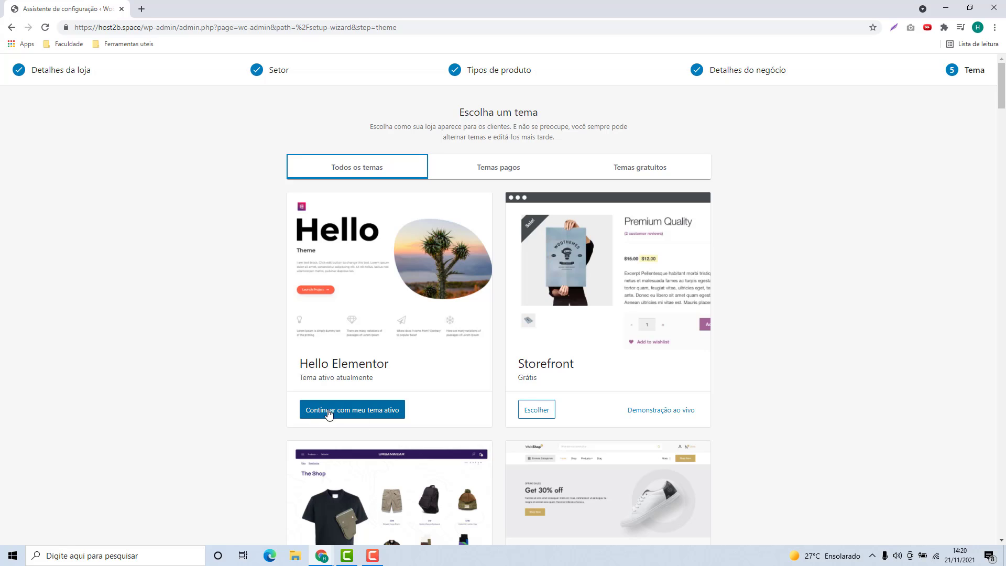
click(335, 414)
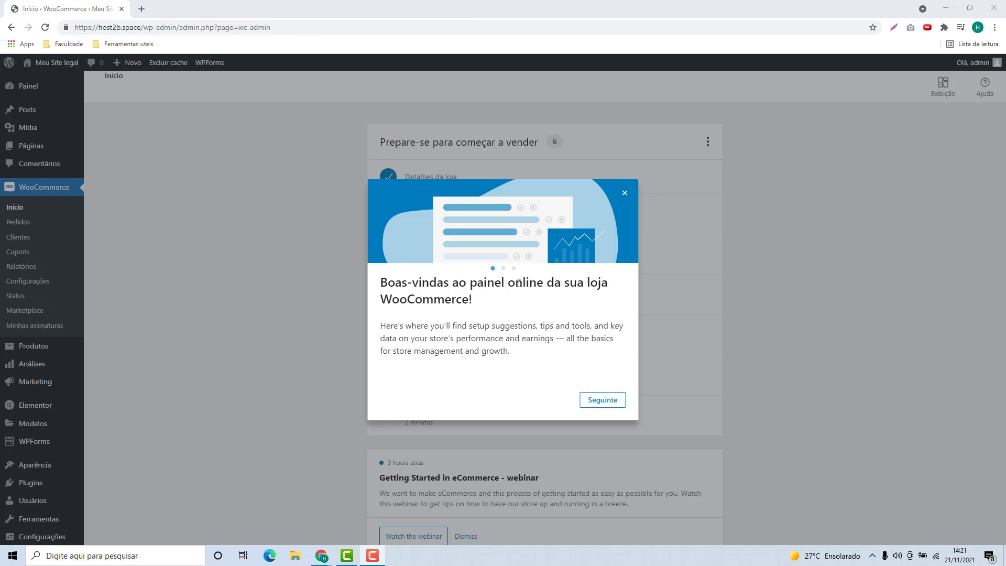
click(605, 401)
click(604, 400)
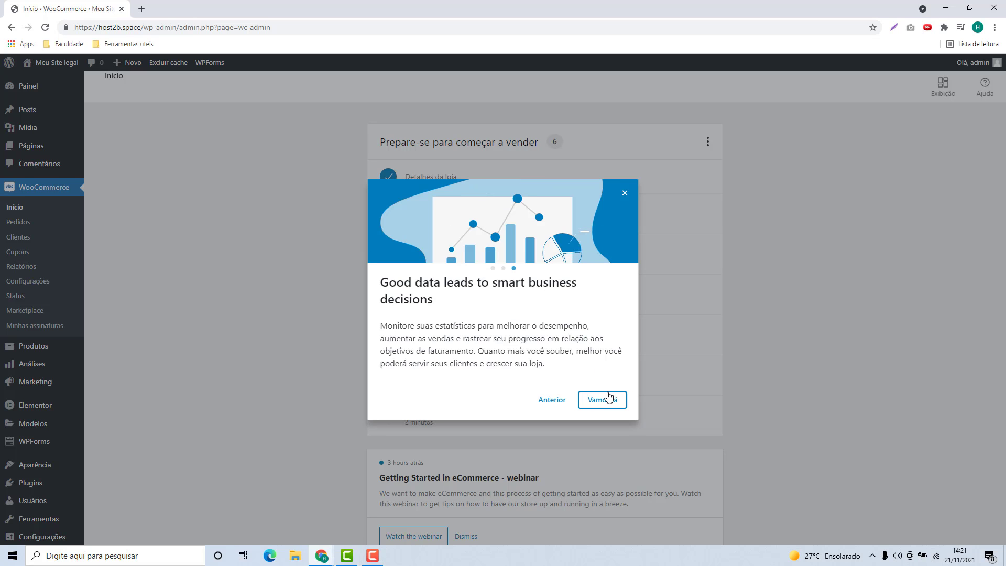
click(601, 400)
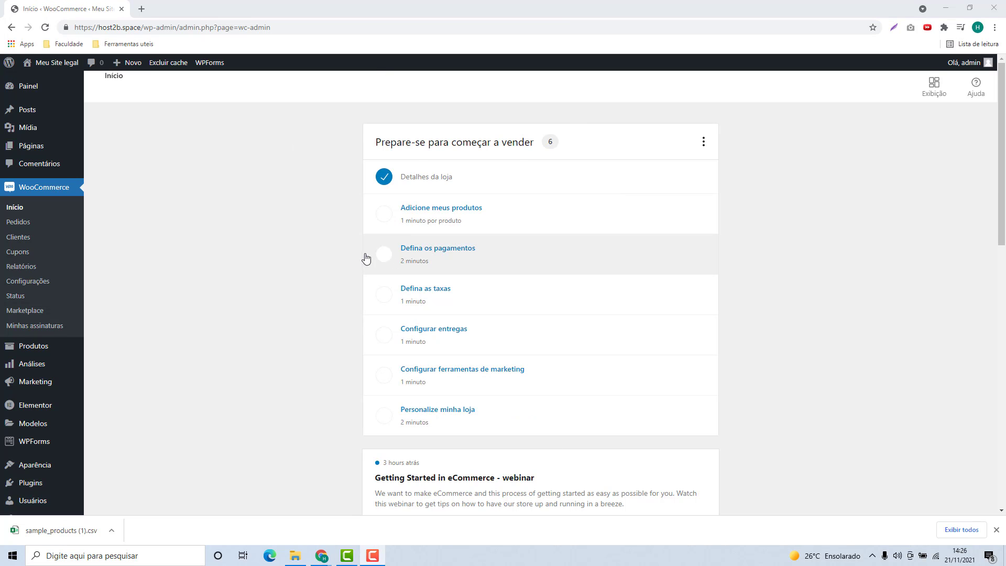
View the live site's home page and its store page at host2b.space/loja.
click(996, 530)
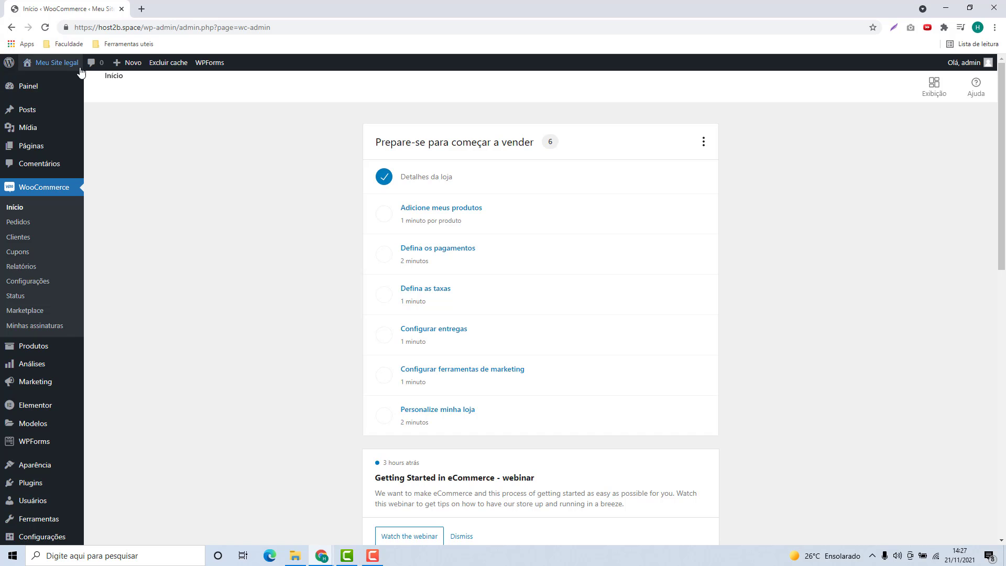
mouse_move(68, 64)
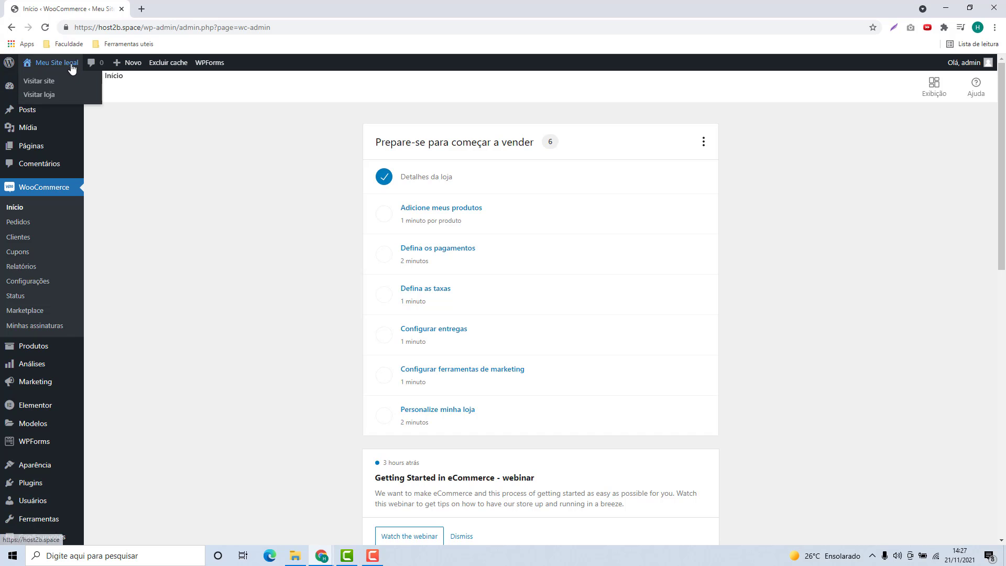
click(38, 83)
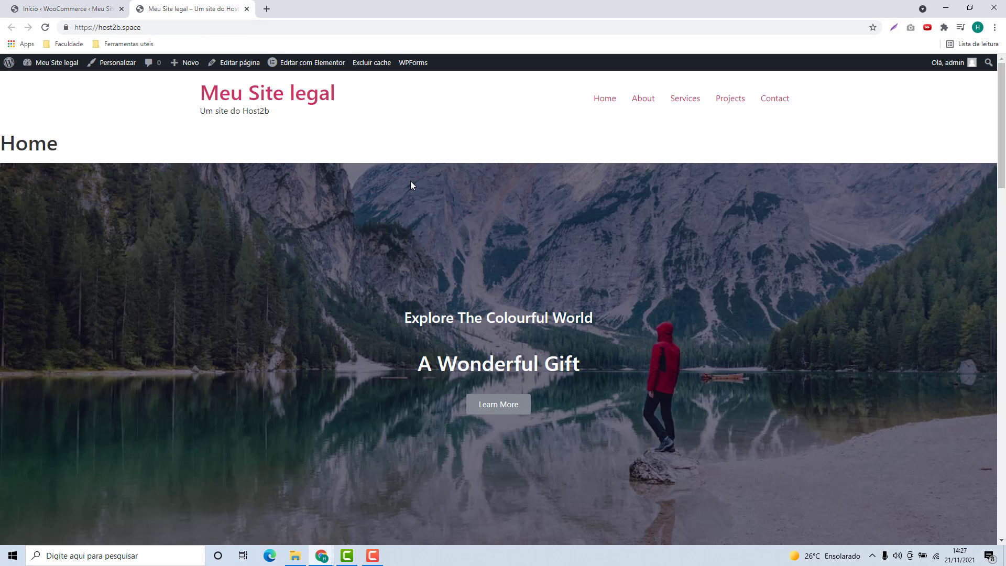
scroll(575, 190, down, 13)
click(301, 31)
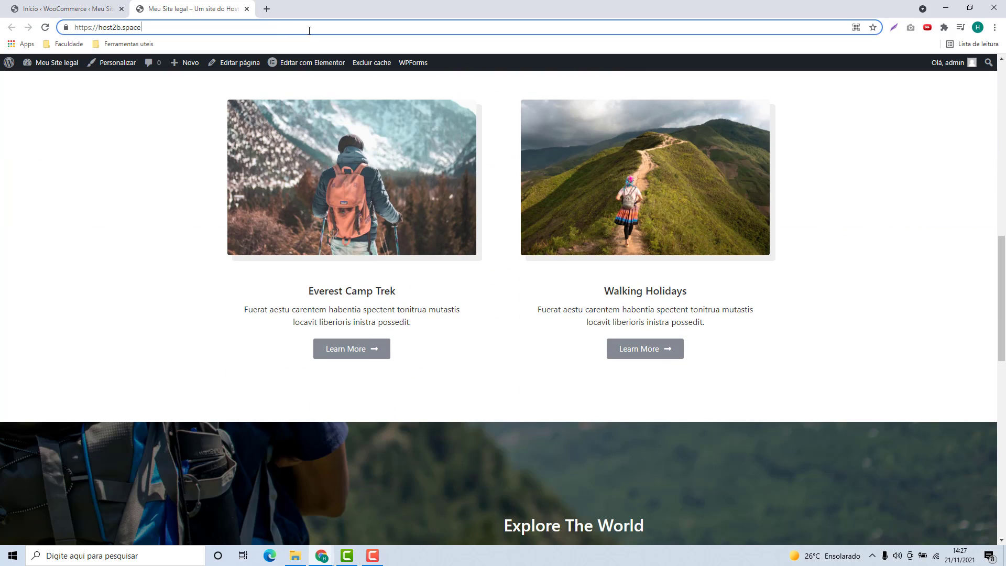
text(/loja)
key(Return)
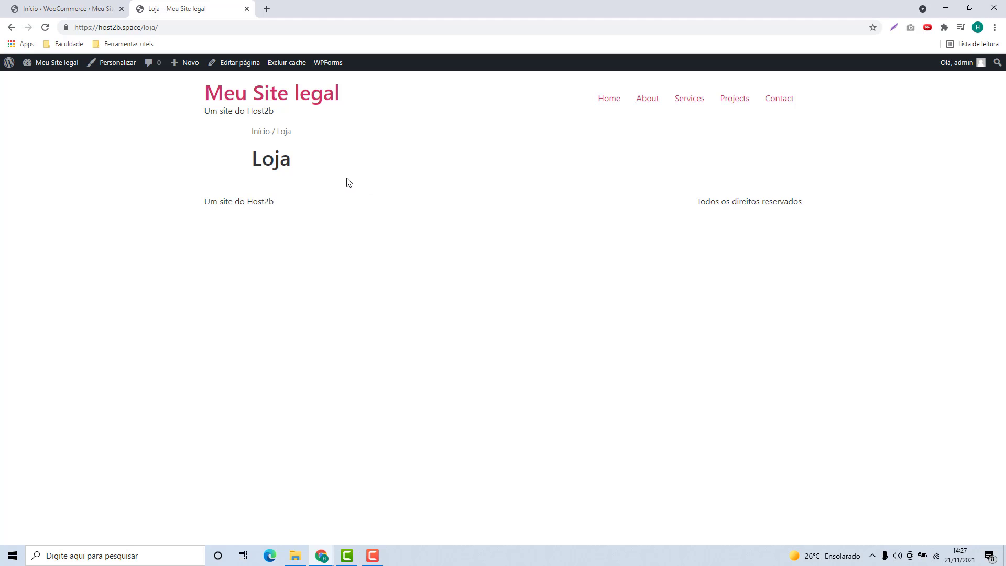
Return to the WordPress admin, open the list of all products, and dismiss the "Usando o WooCommerce?" notice.
click(79, 8)
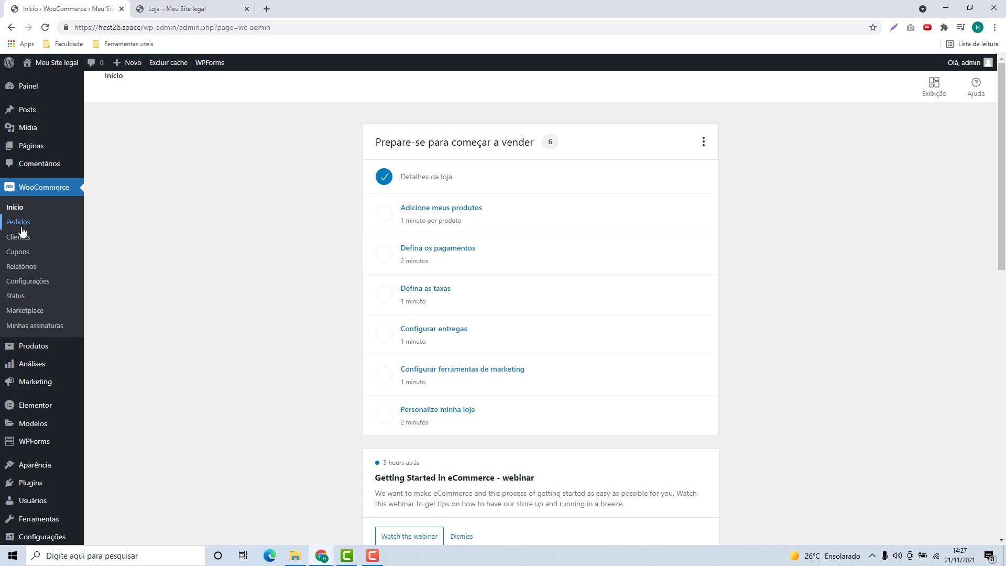
click(36, 354)
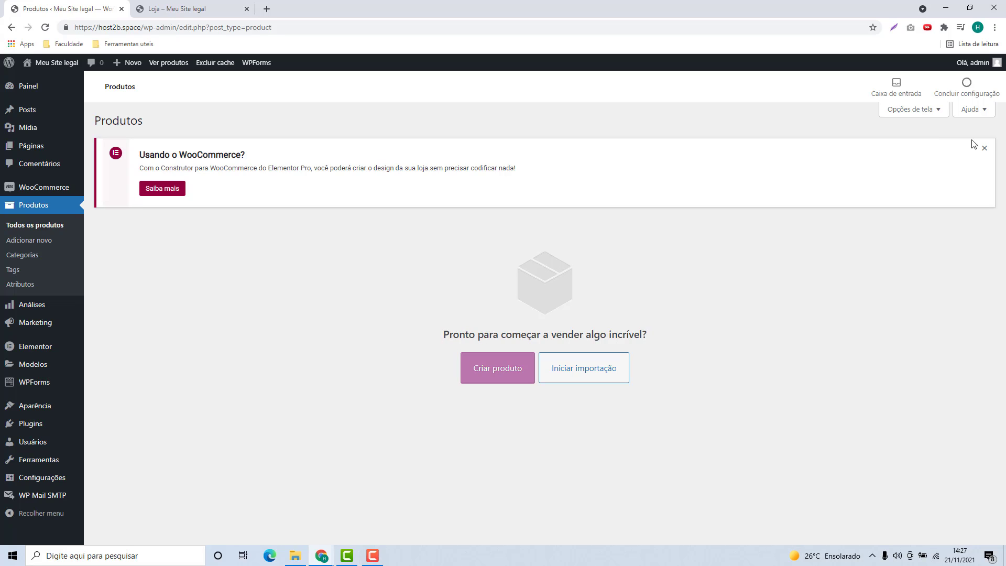
click(984, 149)
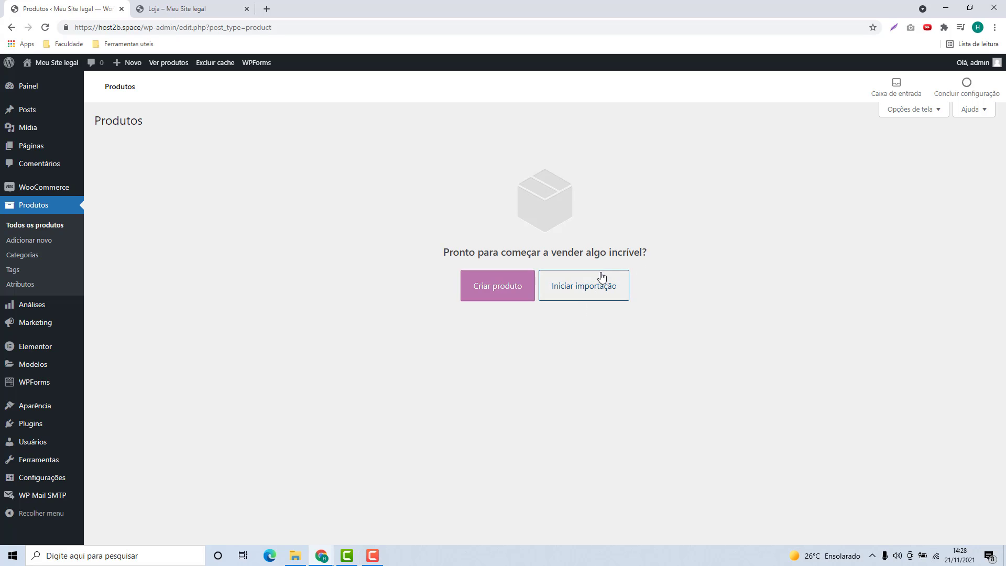
Download the demo WooCommerce products CSV from host2b.net/produtos-woocommerce in a separate browser tab and close that tab.
click(267, 9)
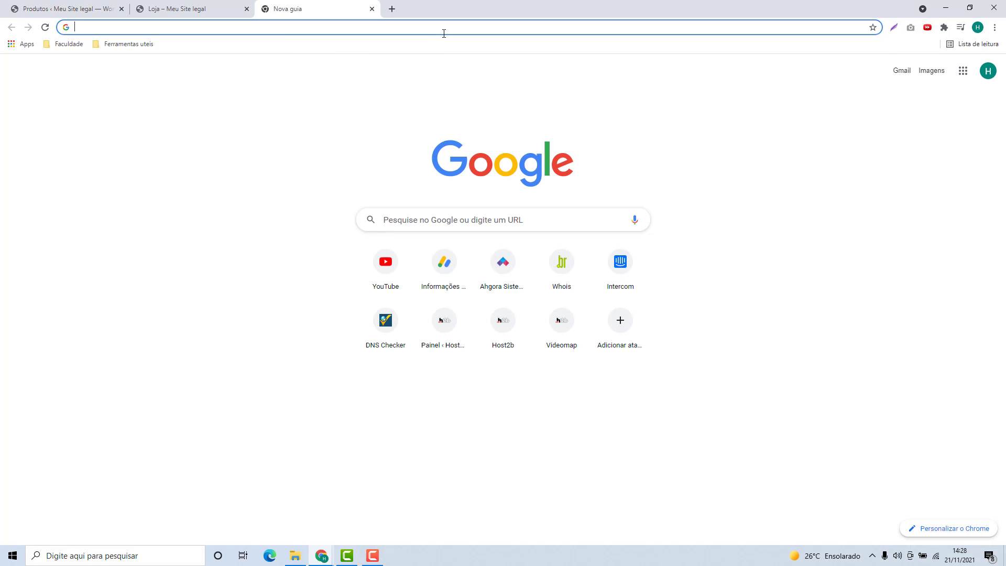
text(host2b.)
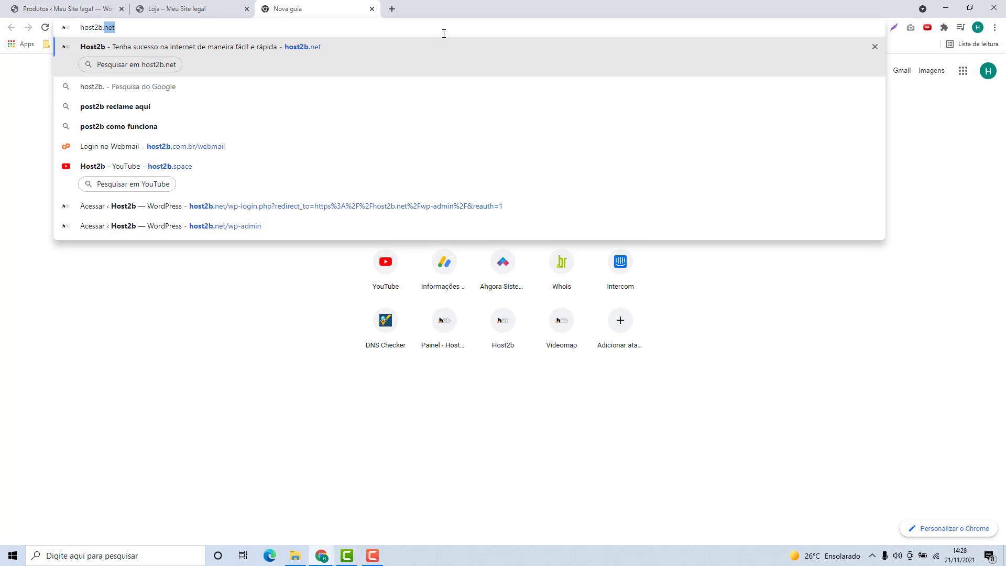
text(net)
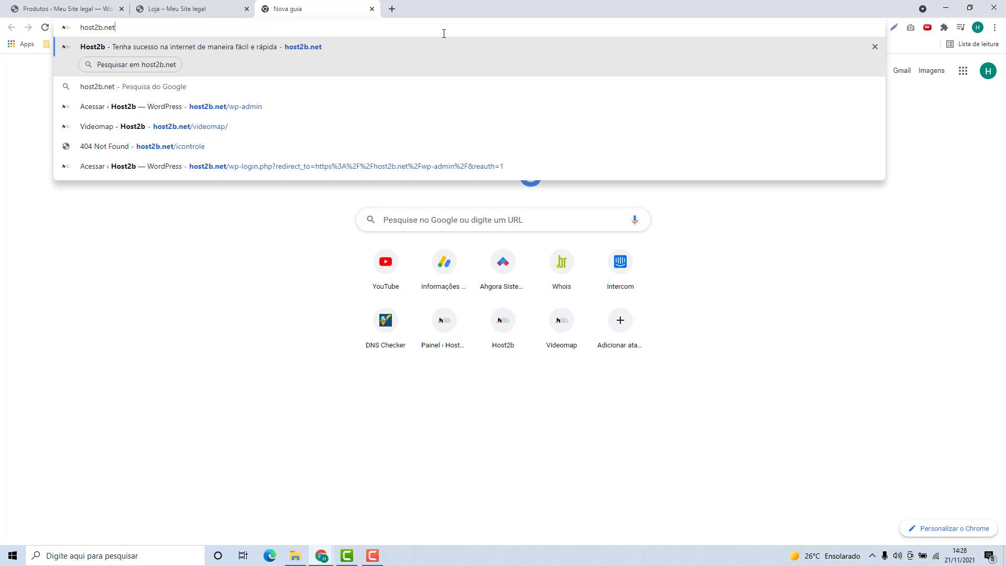
text(/)
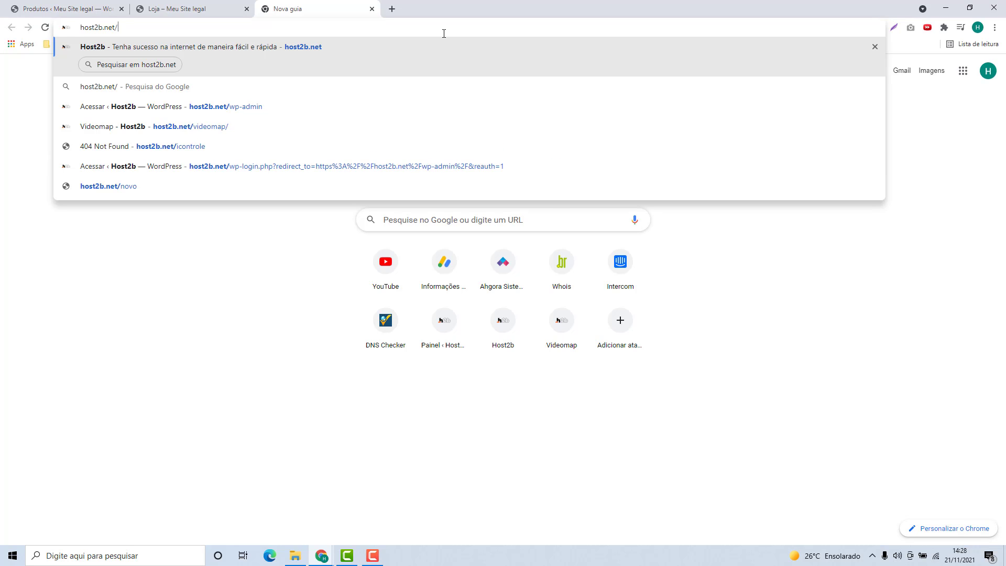
text(produtos)
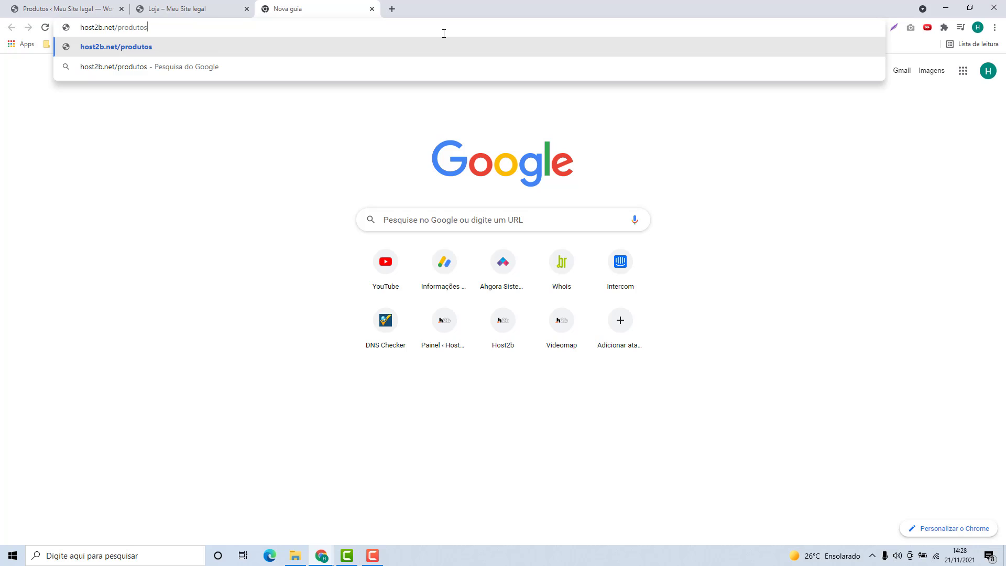
text(-woocommerce)
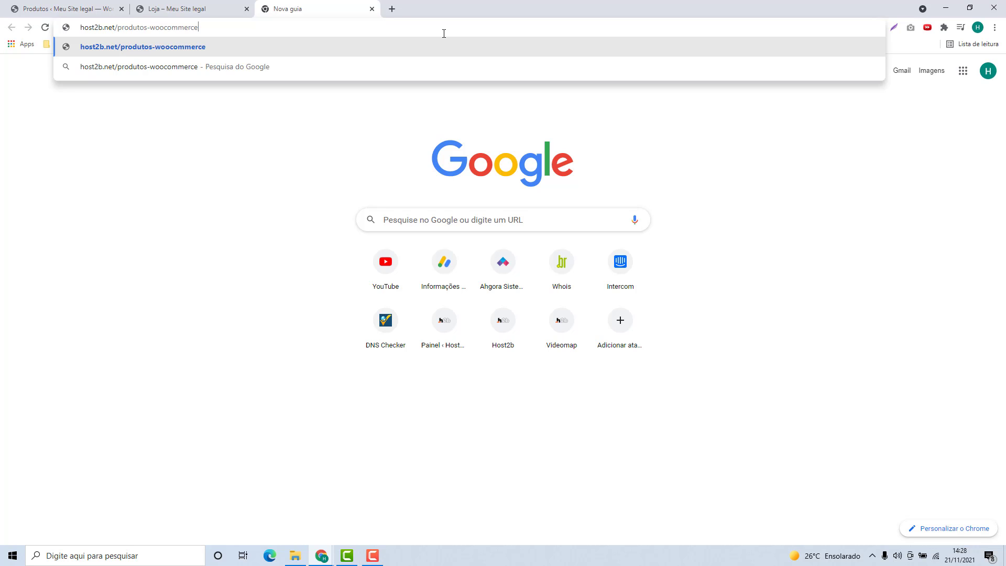
key(Return)
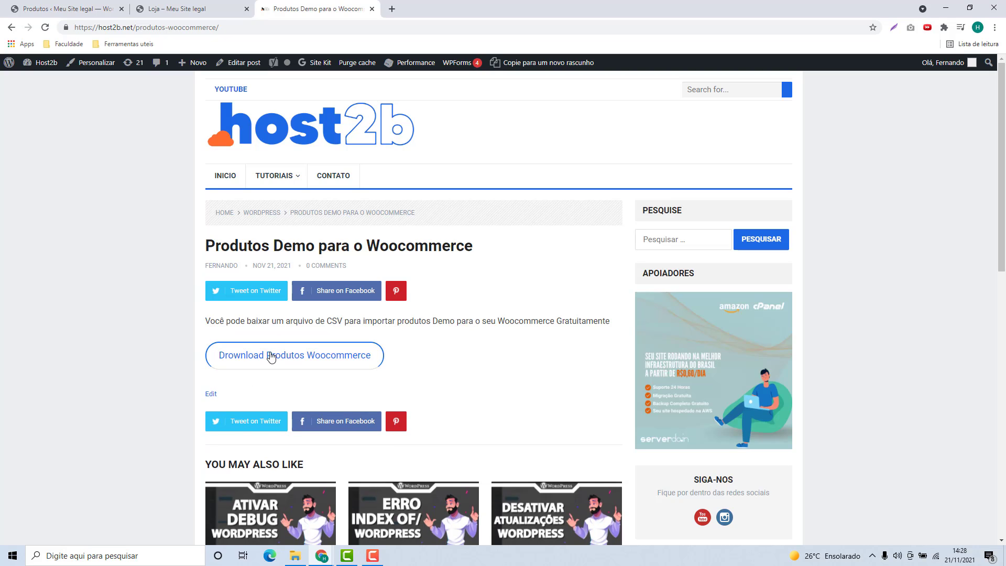
click(310, 357)
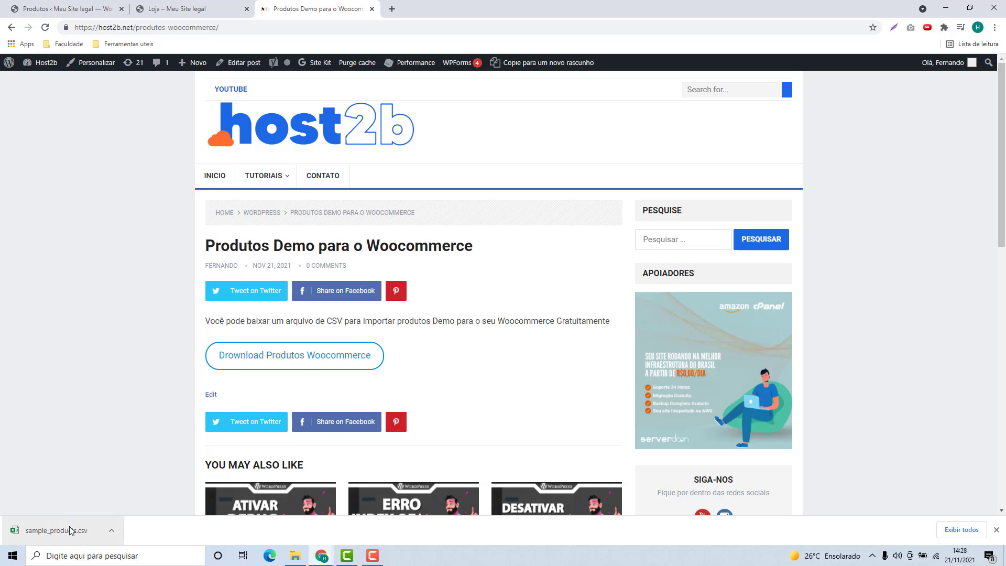
click(372, 9)
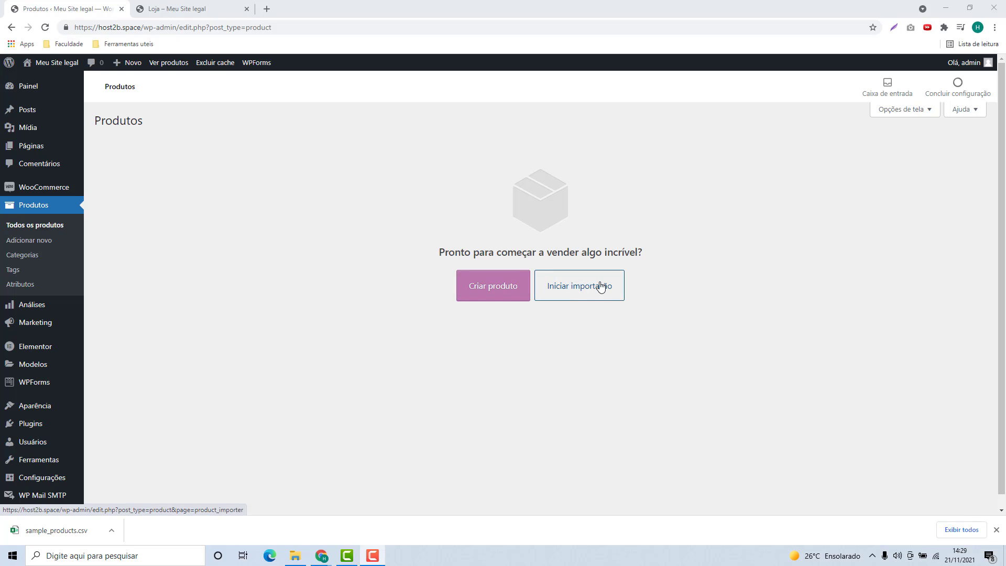
Start a product import, supply the downloaded sample_products.csv as the source file, and continue to the column mapping.
click(586, 292)
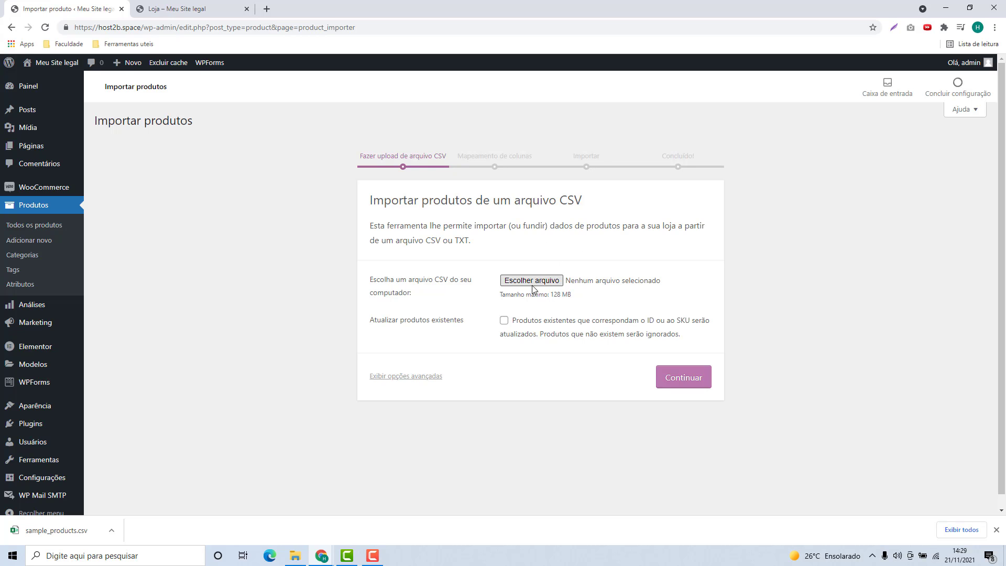
drag(63, 532, 533, 287)
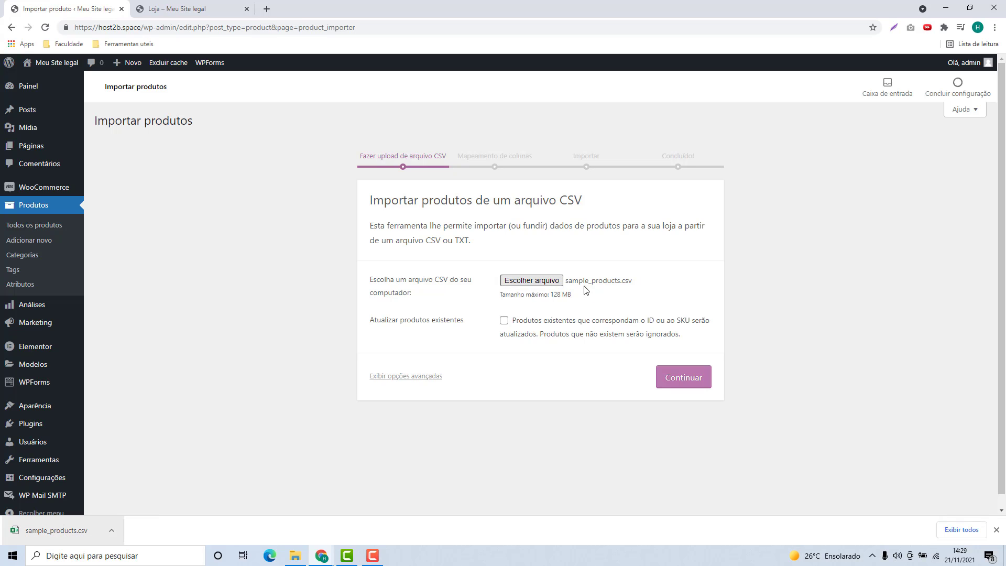
click(688, 384)
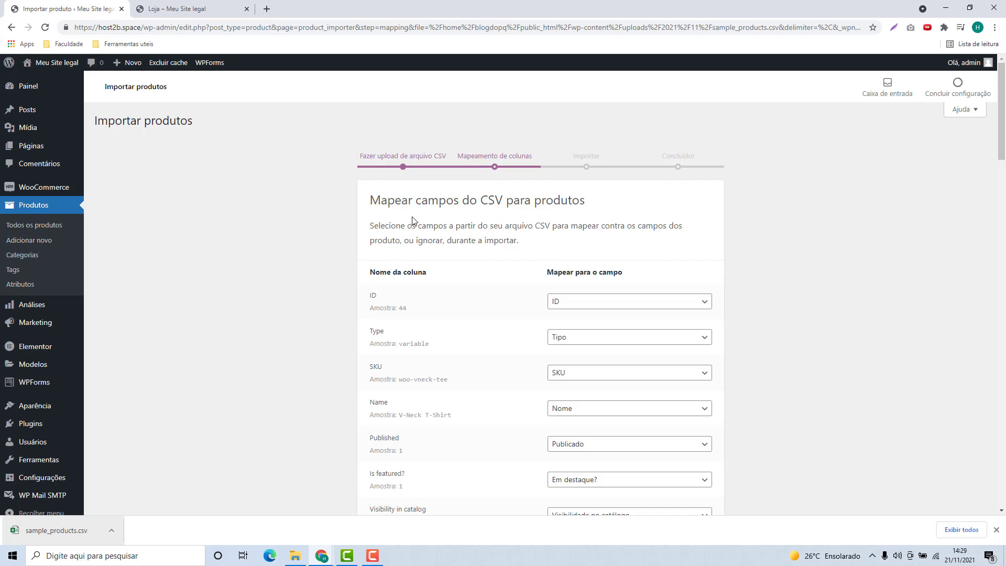
Review the mapping of CSV columns to product fields, keep the suggested assignments, and run the import.
scroll(461, 216, down, 10)
scroll(448, 208, down, 15)
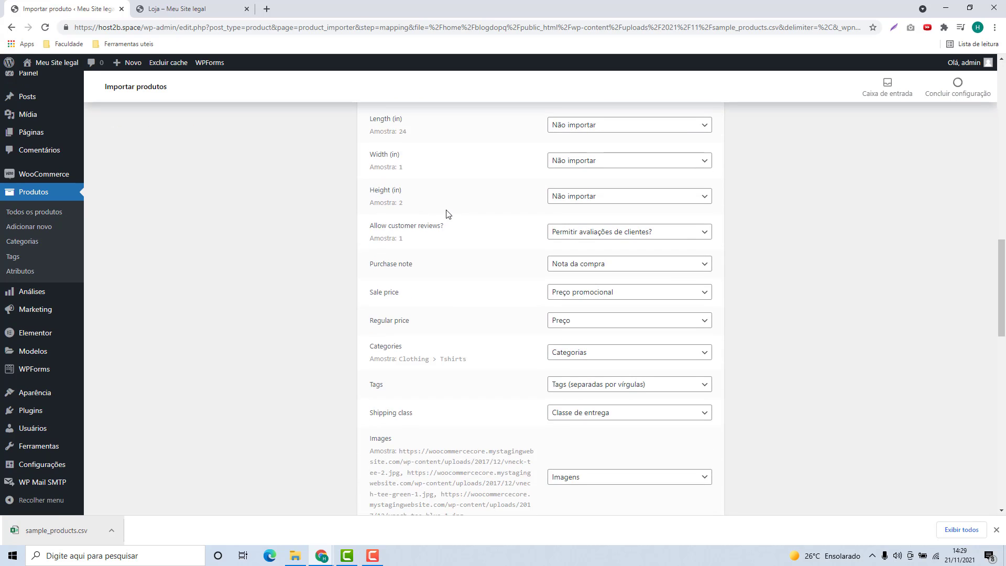
click(643, 444)
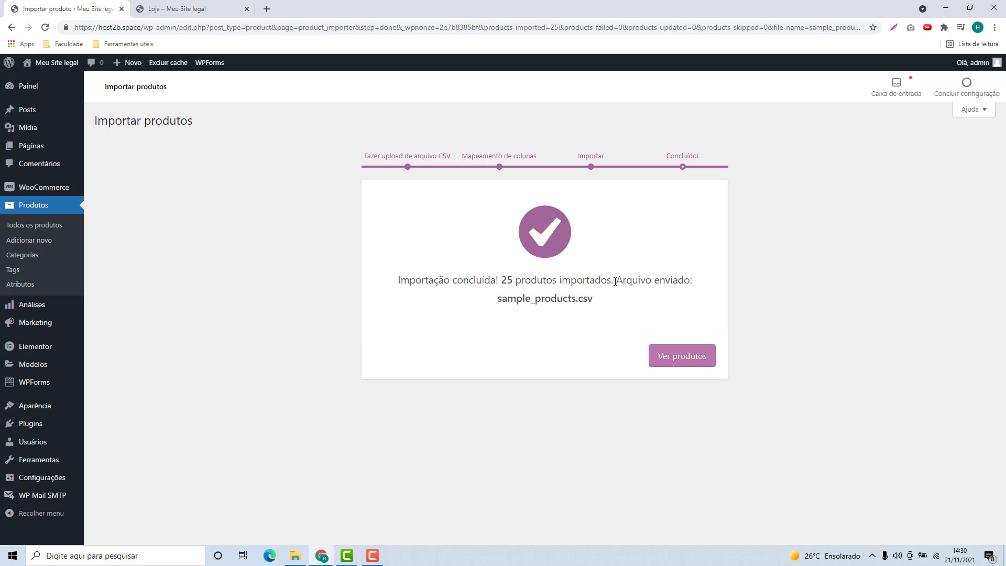
Open the product list from the finished import and look through the imported demo products.
click(689, 363)
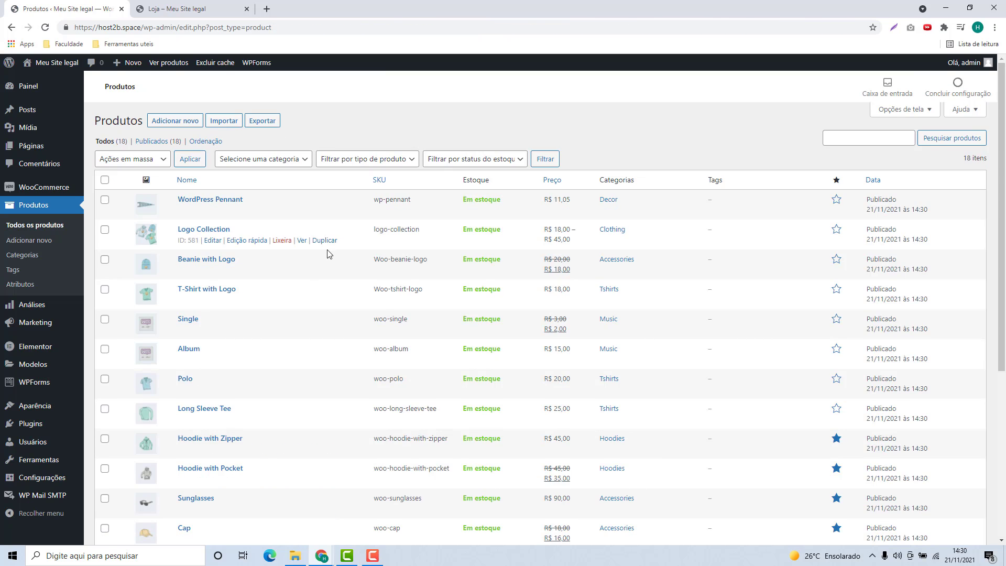
scroll(318, 456, down, 4)
scroll(317, 450, down, 1)
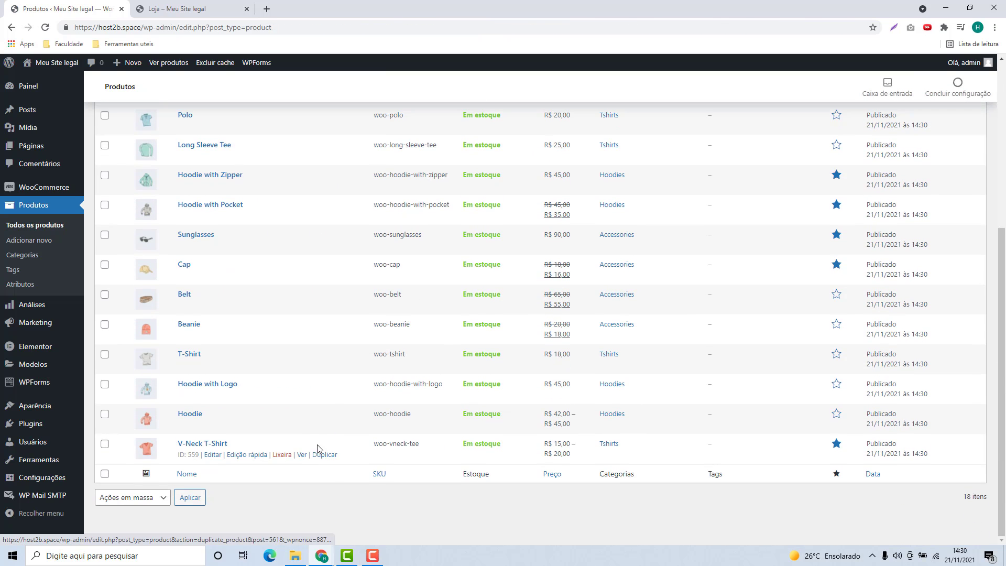
scroll(449, 409, up, 4)
scroll(448, 355, up, 1)
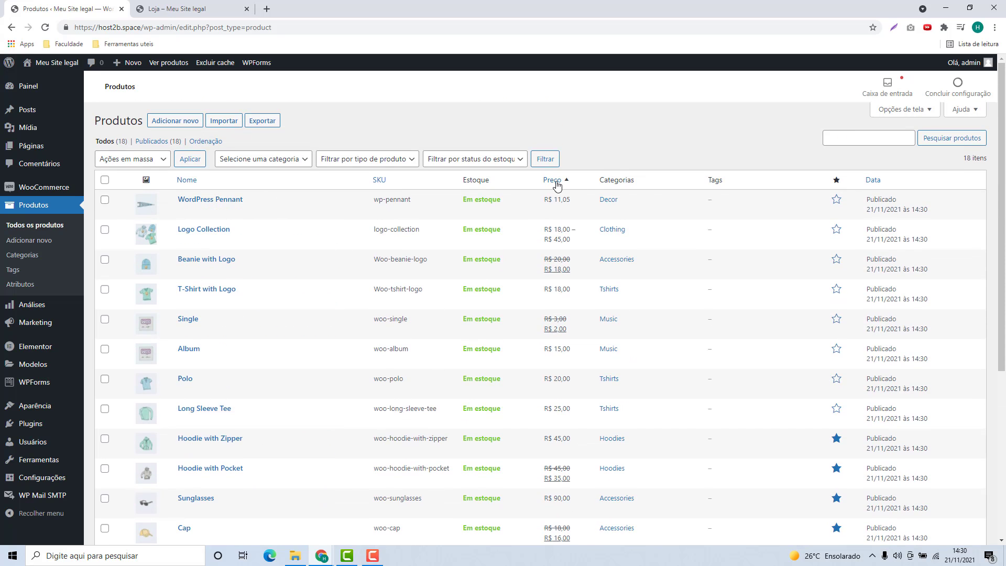
Reload the live store page at host2b.space/loja, browse its products through page 2, and return to page 1.
click(204, 12)
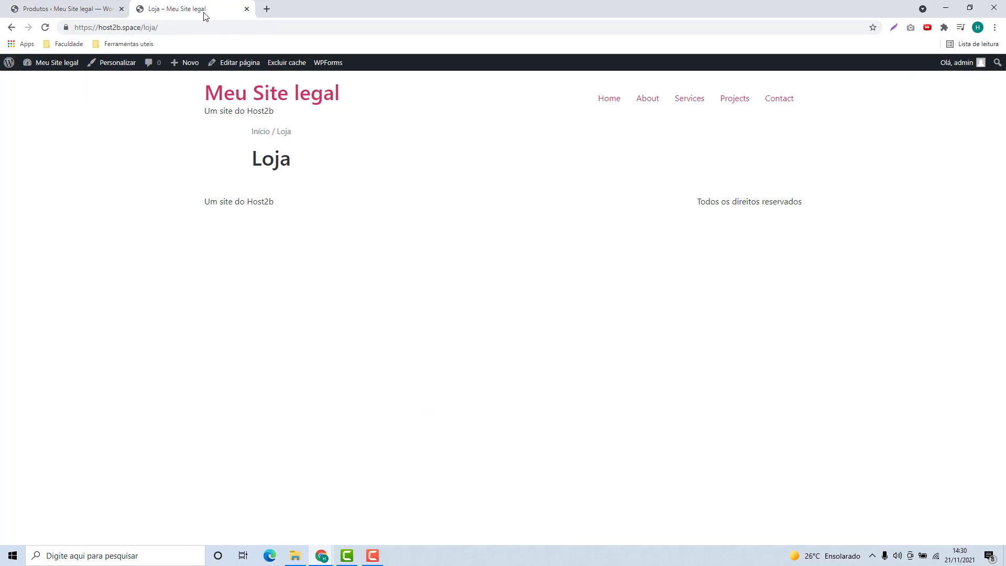
click(192, 27)
key(Return)
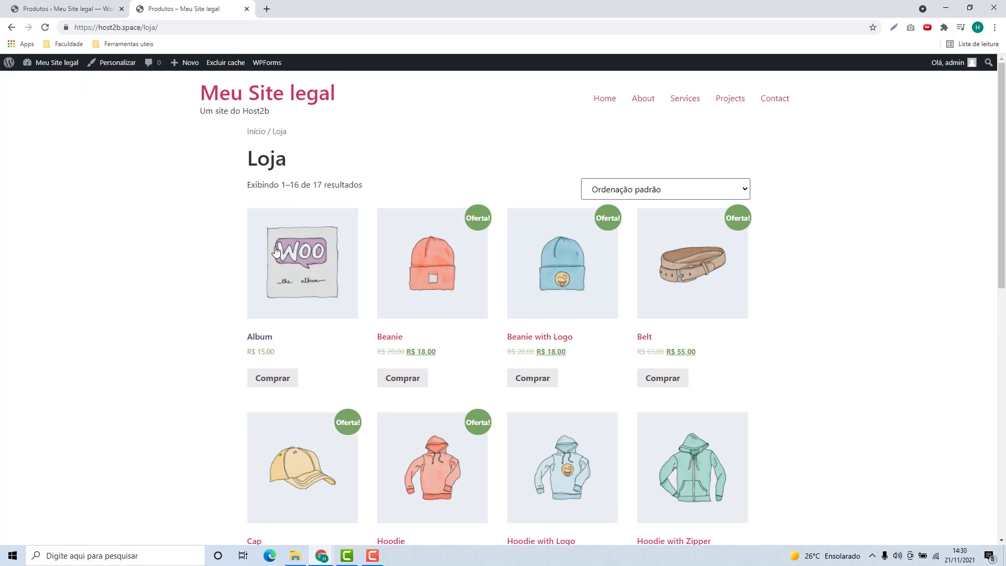
scroll(763, 292, down, 5)
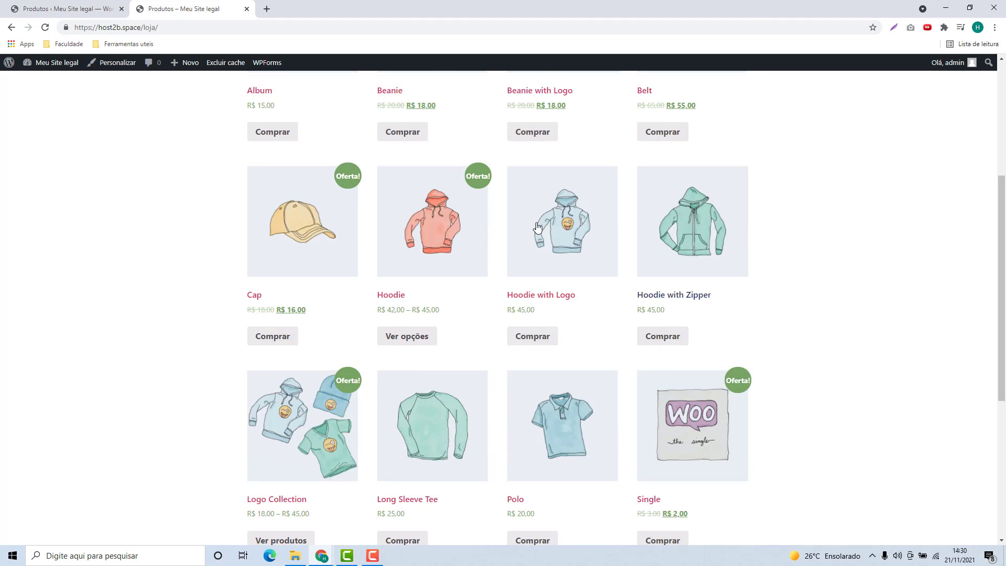
scroll(252, 184, down, 5)
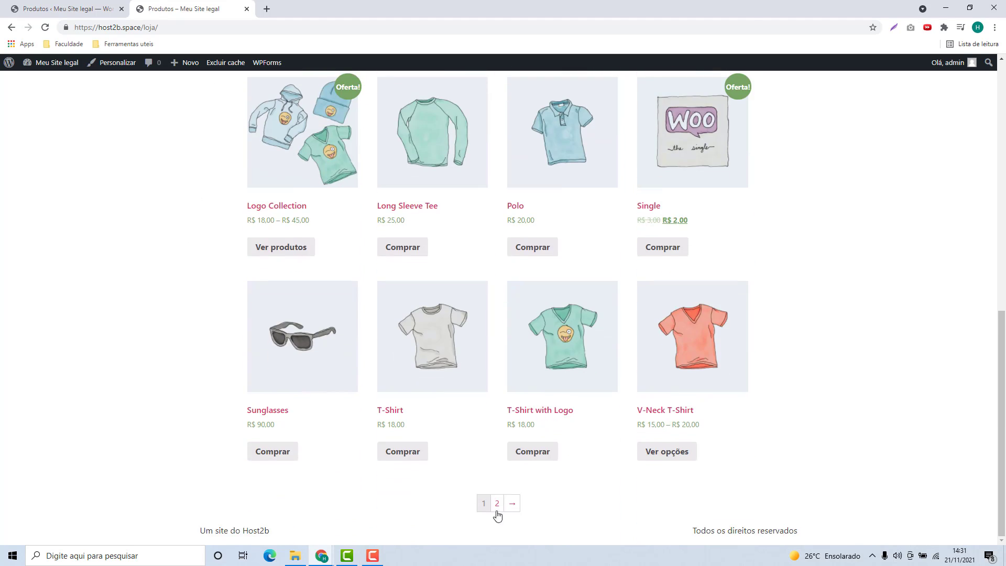
click(497, 512)
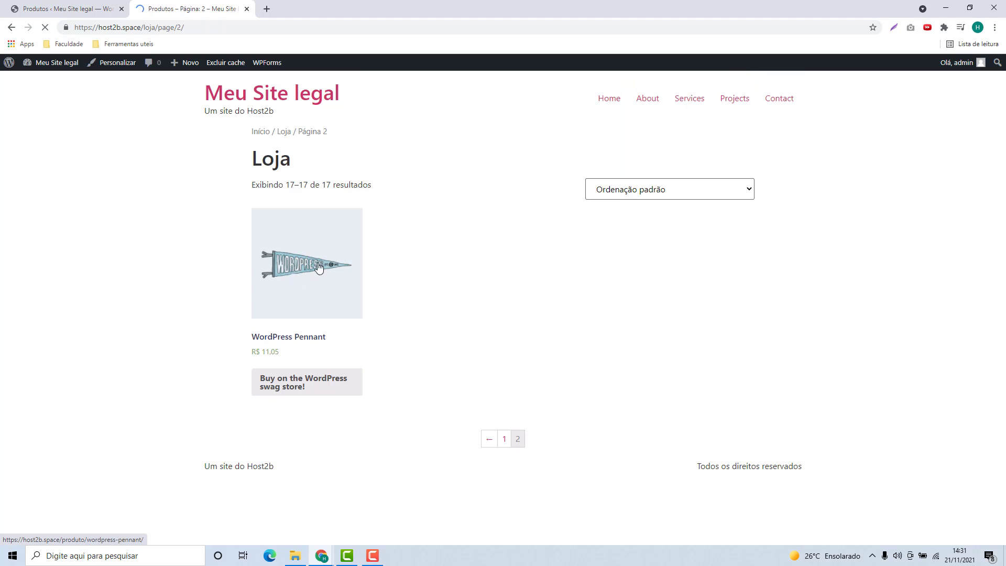
click(505, 446)
Return to the WordPress admin and open the WooCommerce home page.
key(ctrl+Page_Up)
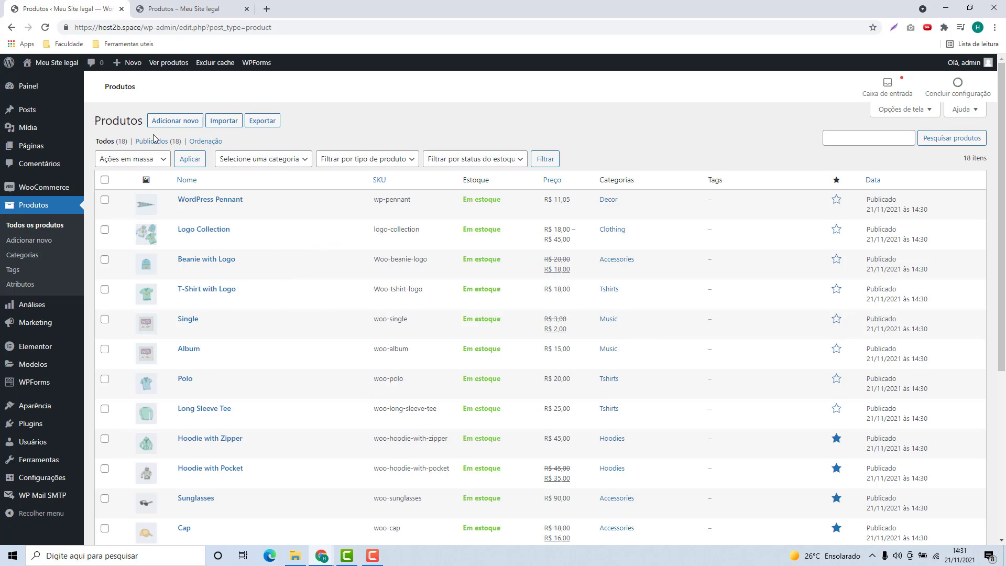
click(51, 187)
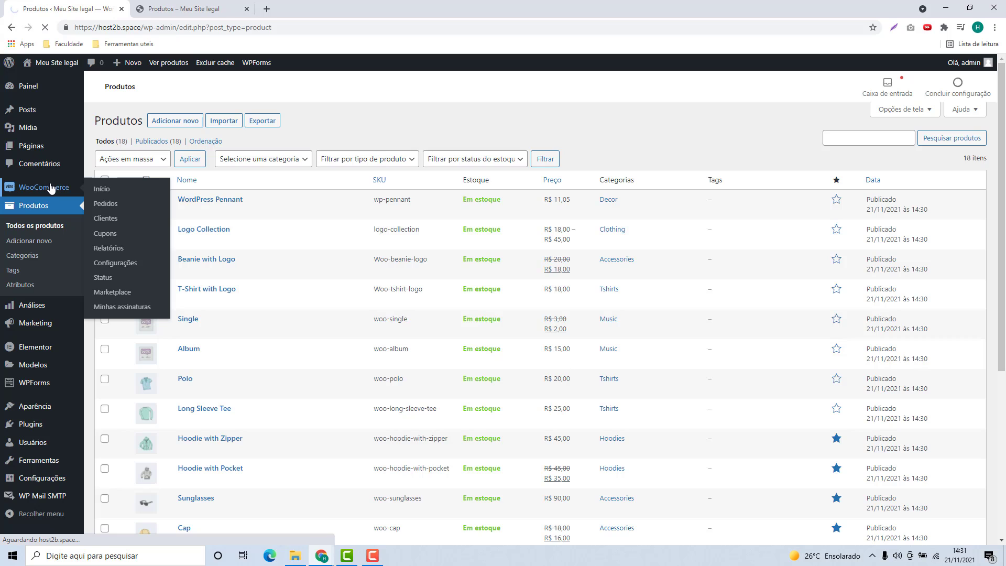